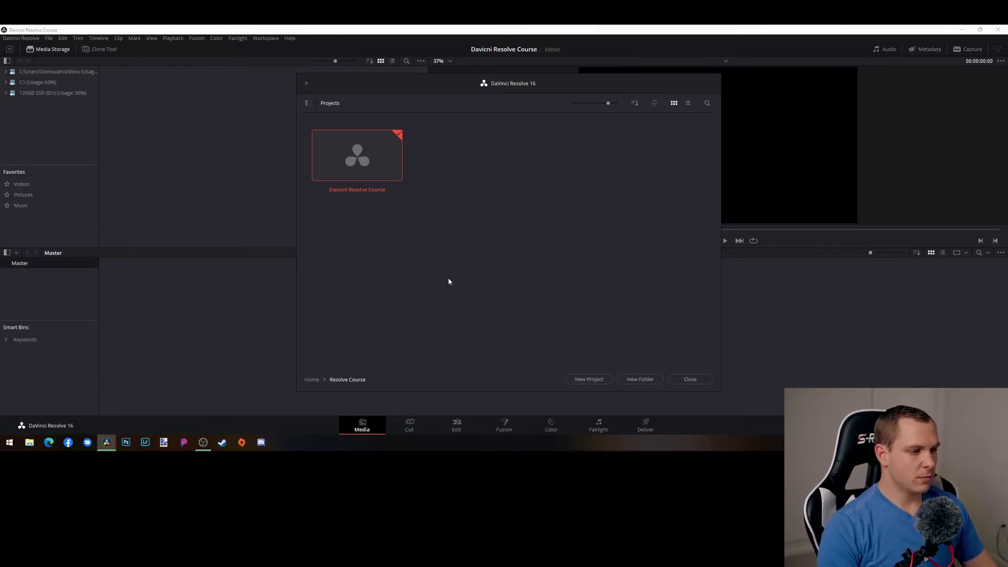
- Shrink the project thumbnails to their smallest size and reposition the Project Manager window
{"action": "mouse_move", "coordinate": [418, 87]}
{"action": "left_mouse_down"}
{"action": "mouse_move", "coordinate": [393, 91]}
{"action": "mouse_move", "coordinate": [428, 90]}
{"action": "left_mouse_up"}
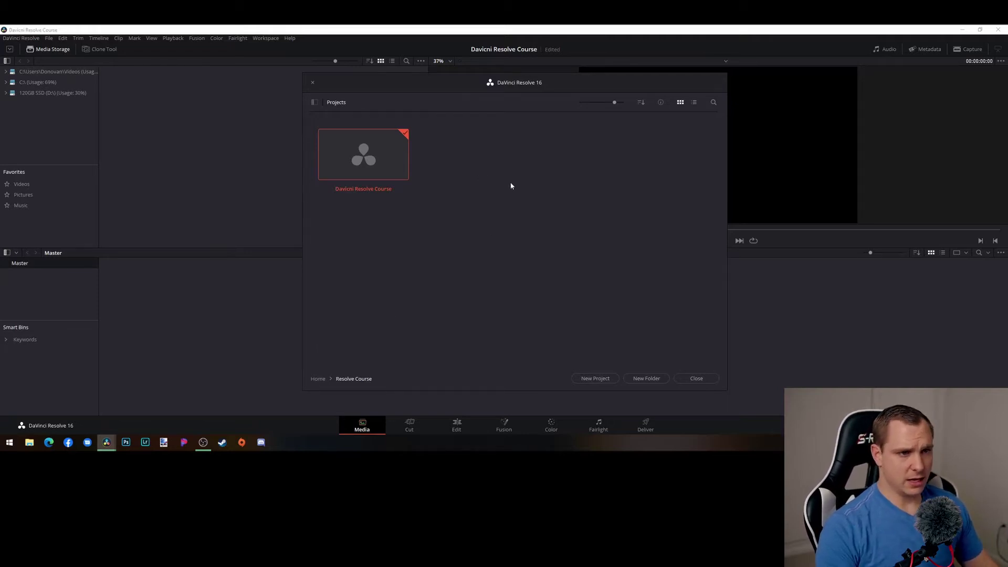
{"action": "left_click_drag", "start_coordinate": [614, 103], "coordinate": [565, 111]}
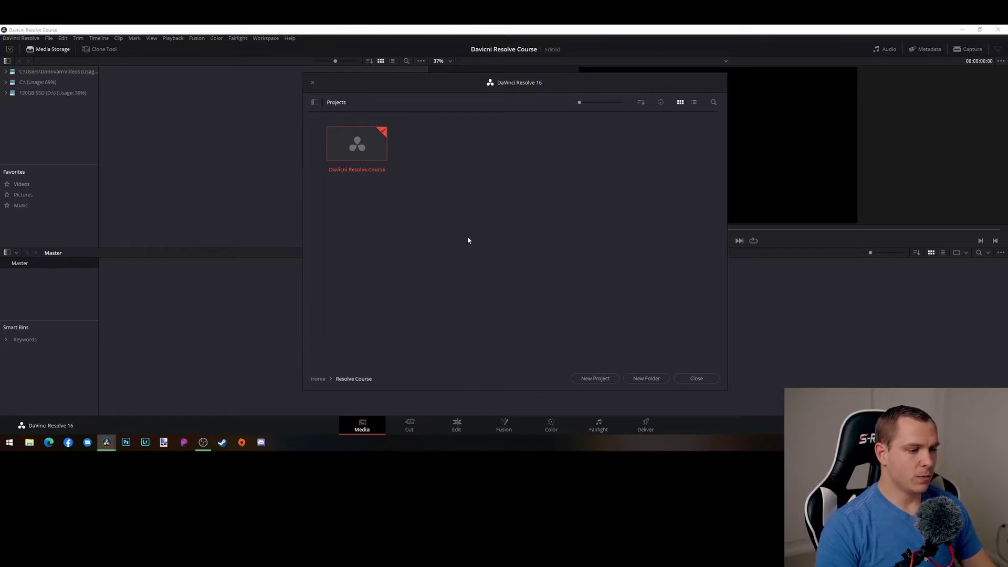
{"action": "left_click_drag", "start_coordinate": [619, 74], "coordinate": [588, 78]}
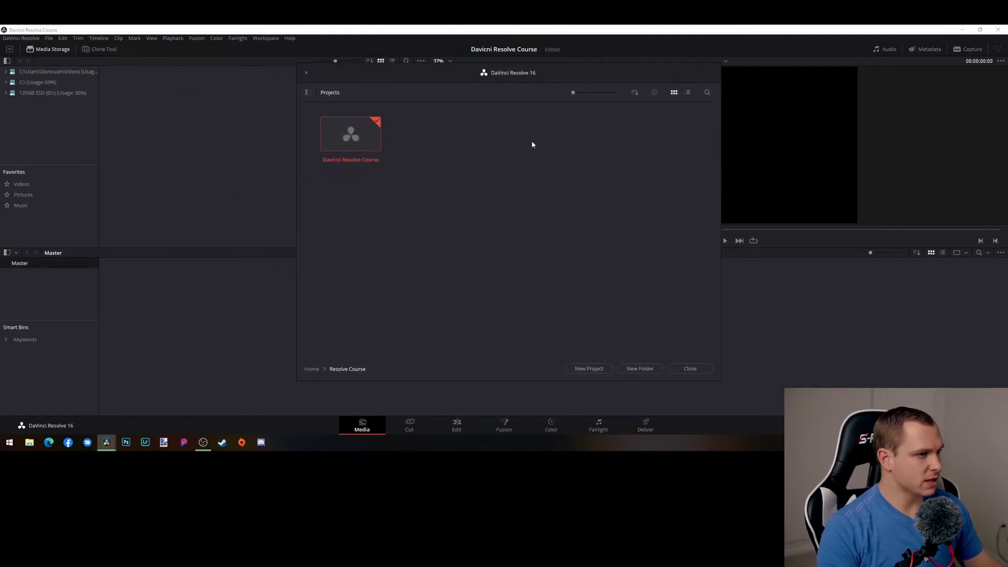
- Go up to the Home level of the Project Manager and review the project and folder commands available there
{"action": "left_click", "coordinate": [315, 371]}
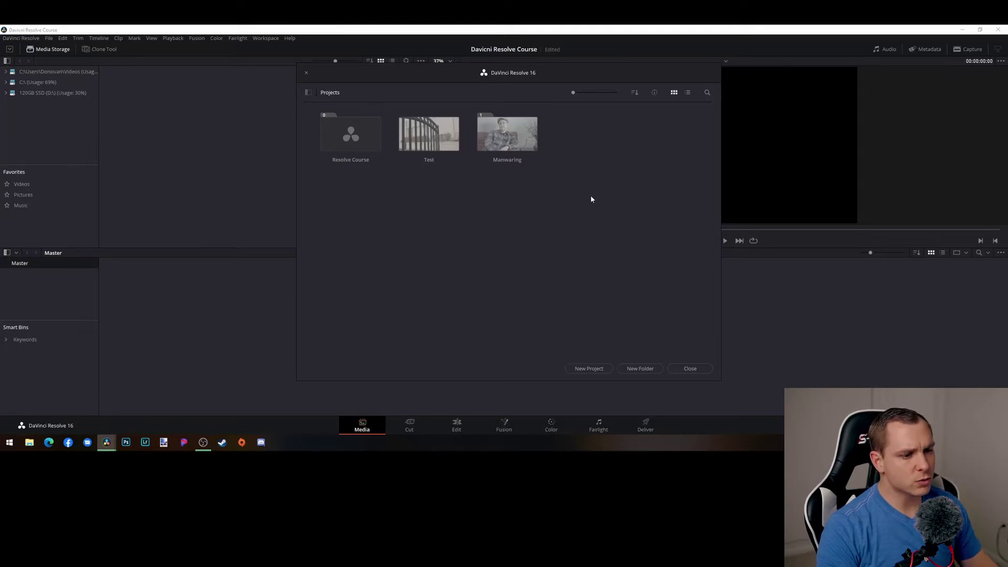
{"action": "right_click", "coordinate": [420, 255]}
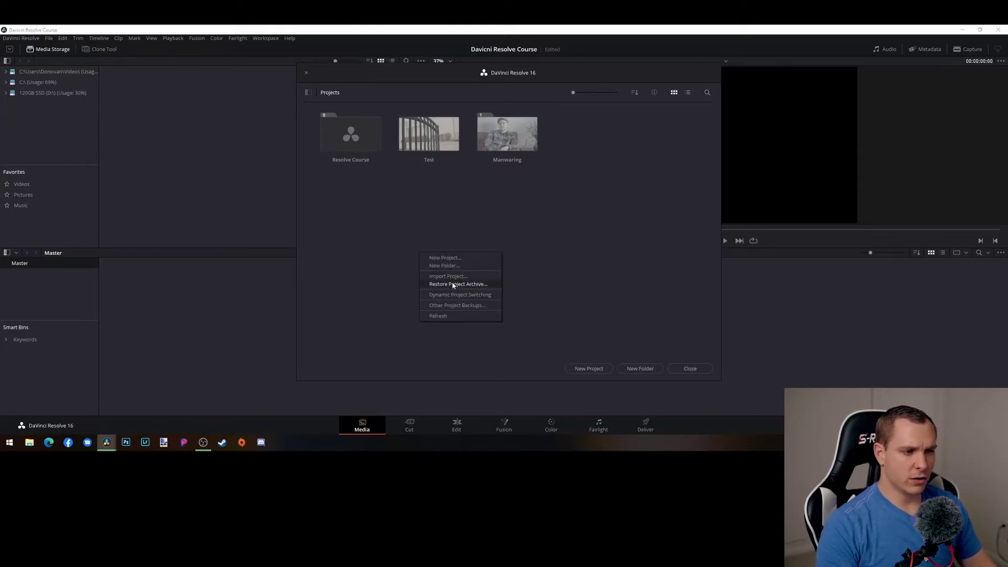
{"action": "left_click", "coordinate": [534, 276]}
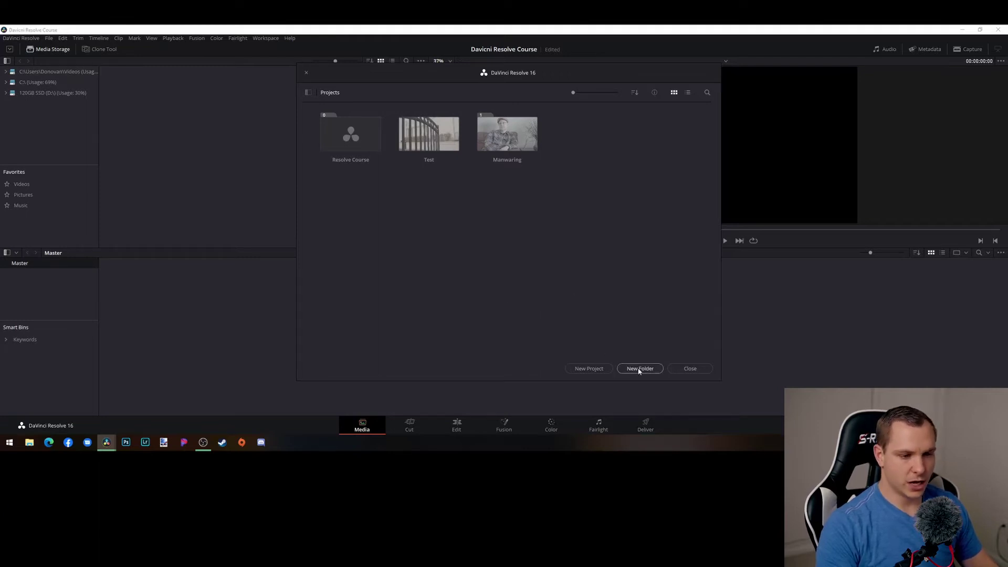
- Create a new folder named "Davinci Resolve Course" at the Home level of the Project Manager
{"action": "left_click", "coordinate": [641, 369]}
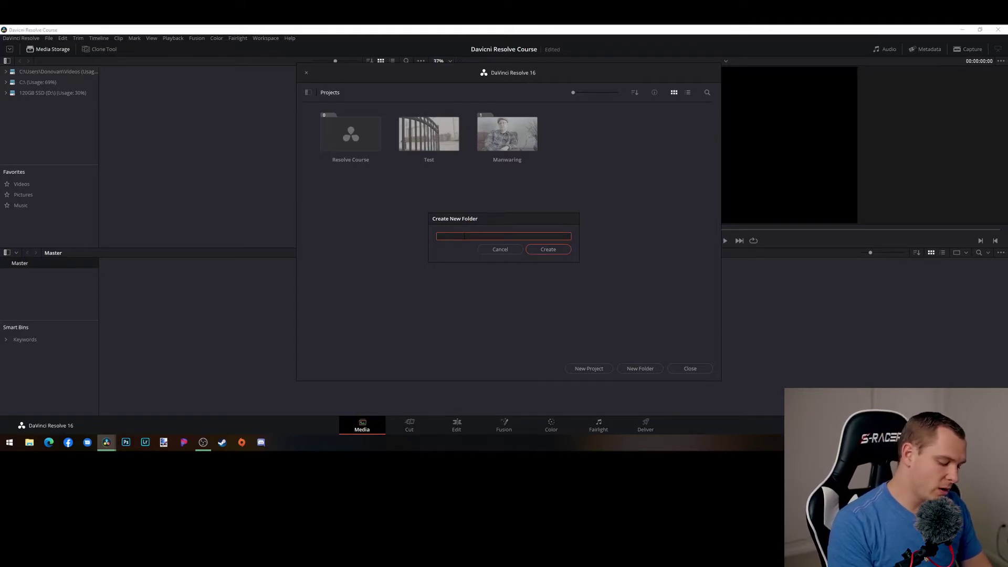
{"action": "type", "text": "Davin"}
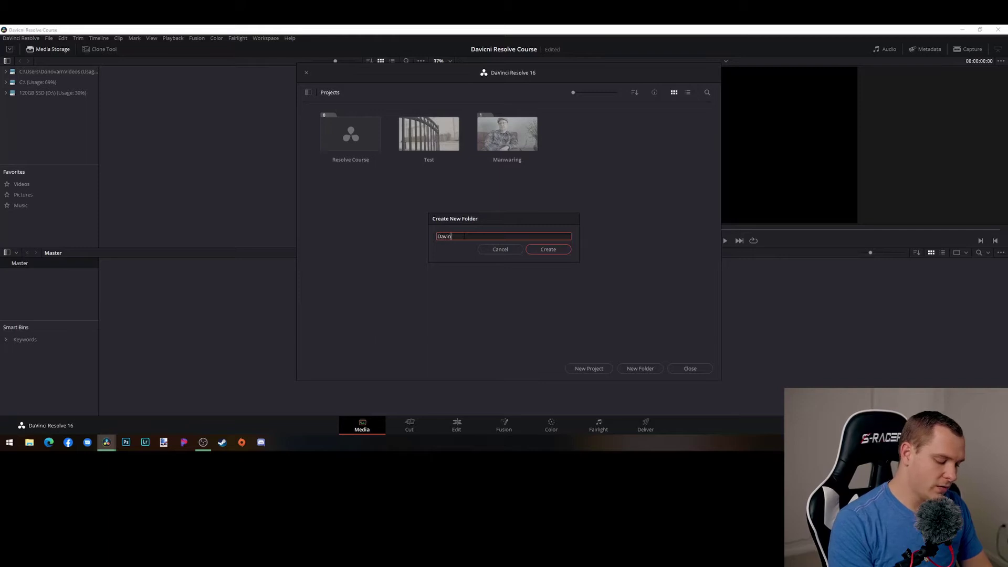
{"action": "type", "text": "ci Resolve COurse"}
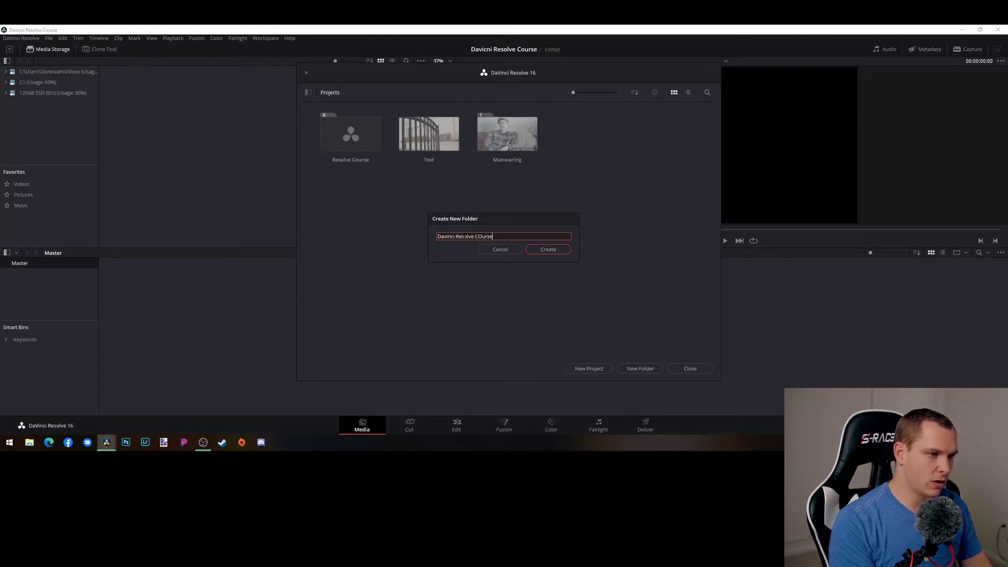
{"action": "key", "text": "BackSpace"}
{"action": "key", "text": "BackSpace"}
{"action": "key", "text": "BackSpace"}
{"action": "key", "text": "BackSpace"}
{"action": "type", "text": "ourse"}
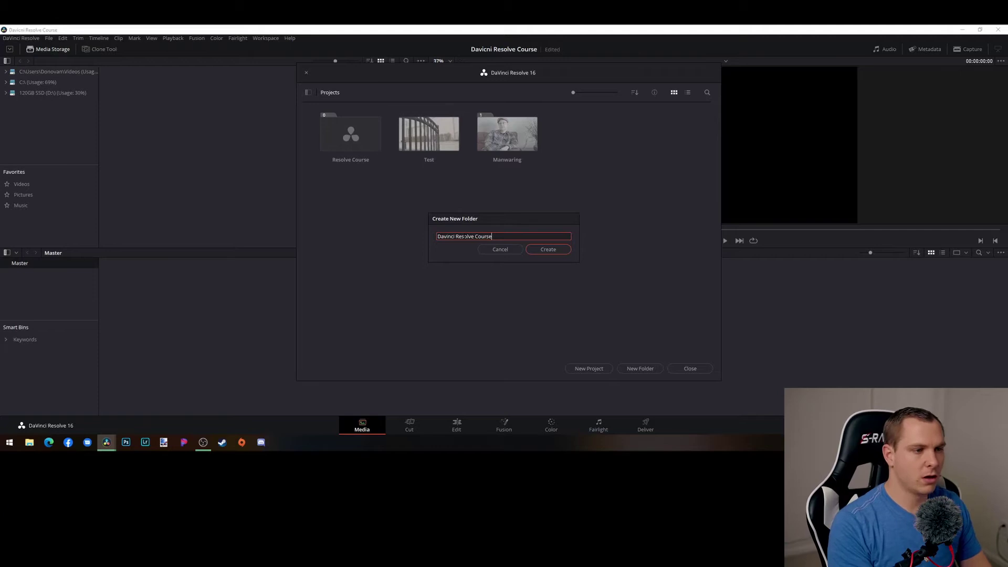
{"action": "key", "text": "Return"}
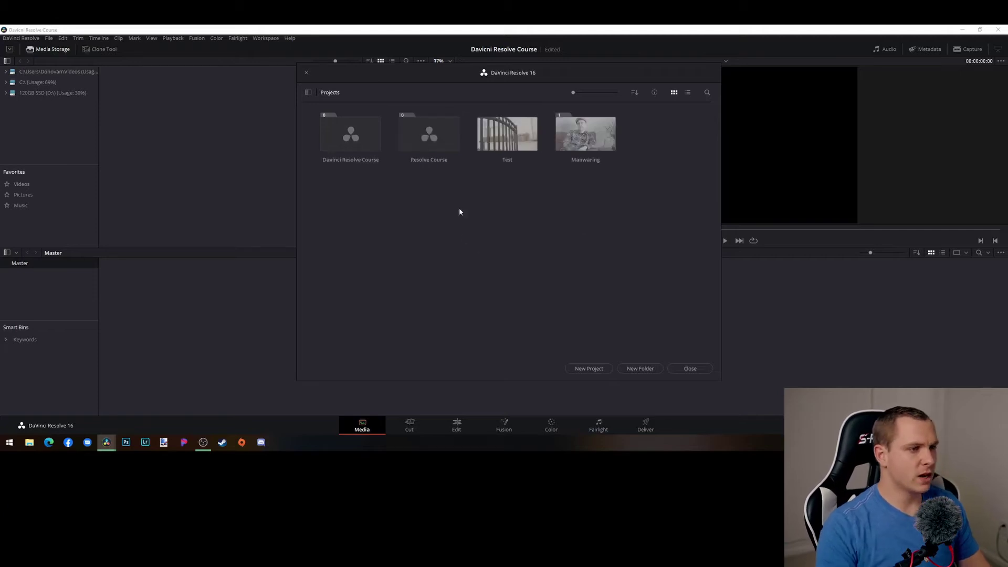
- Open the empty Davinci Resolve Course folder and try to start a new project in it
{"action": "double_click", "coordinate": [355, 138]}
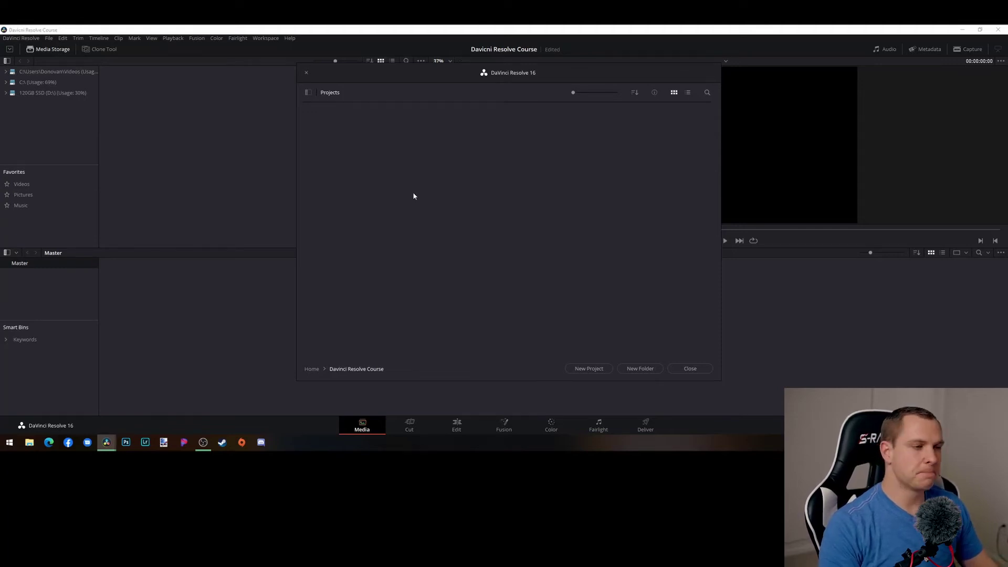
{"action": "right_click", "coordinate": [455, 197]}
{"action": "left_click", "coordinate": [433, 191]}
{"action": "left_click", "coordinate": [583, 367]}
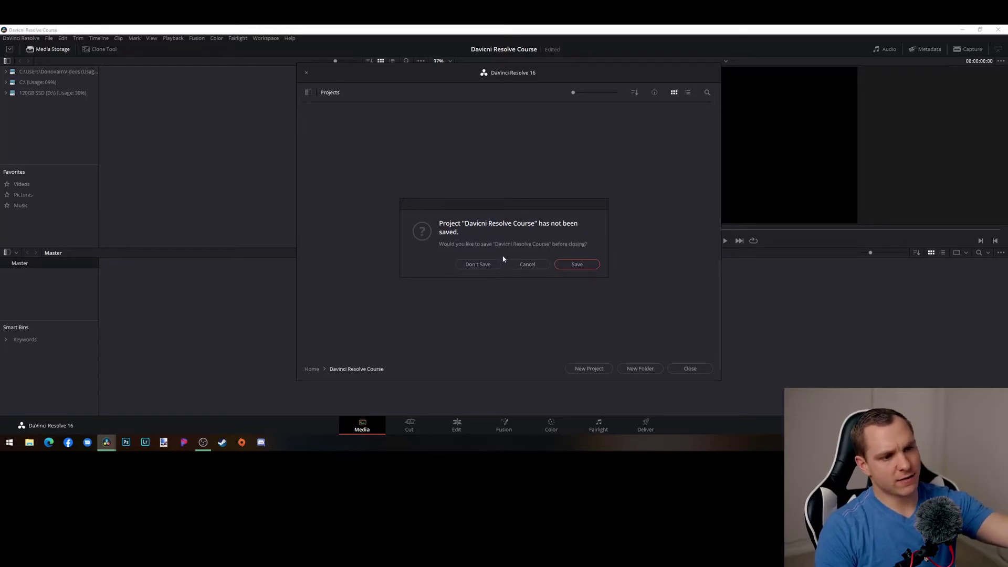
{"action": "left_click", "coordinate": [527, 265]}
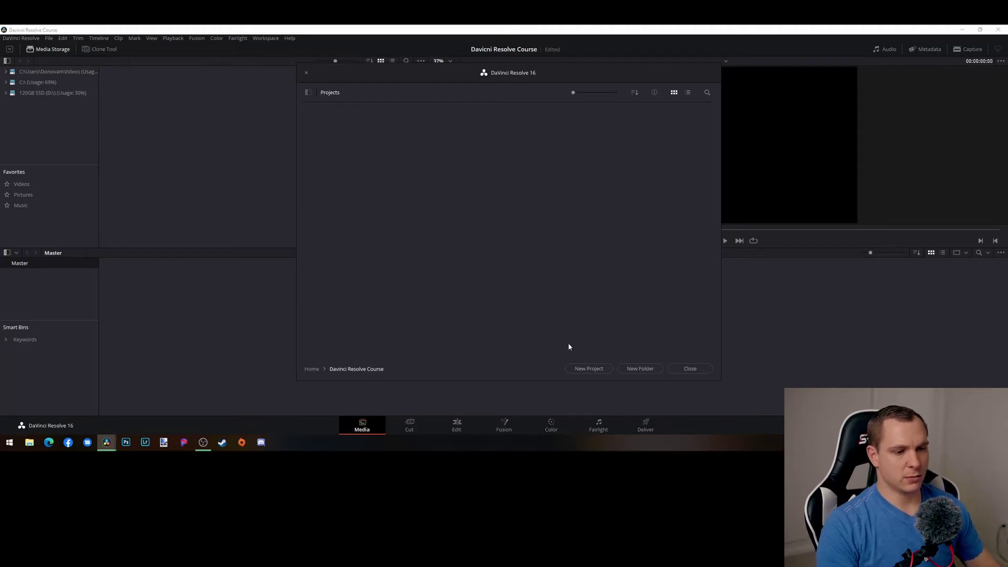
- Return to the Home level and permanently delete the Davinci Resolve Course folder
{"action": "left_click", "coordinate": [312, 368]}
{"action": "left_click", "coordinate": [353, 140]}
{"action": "key", "text": "Delete"}
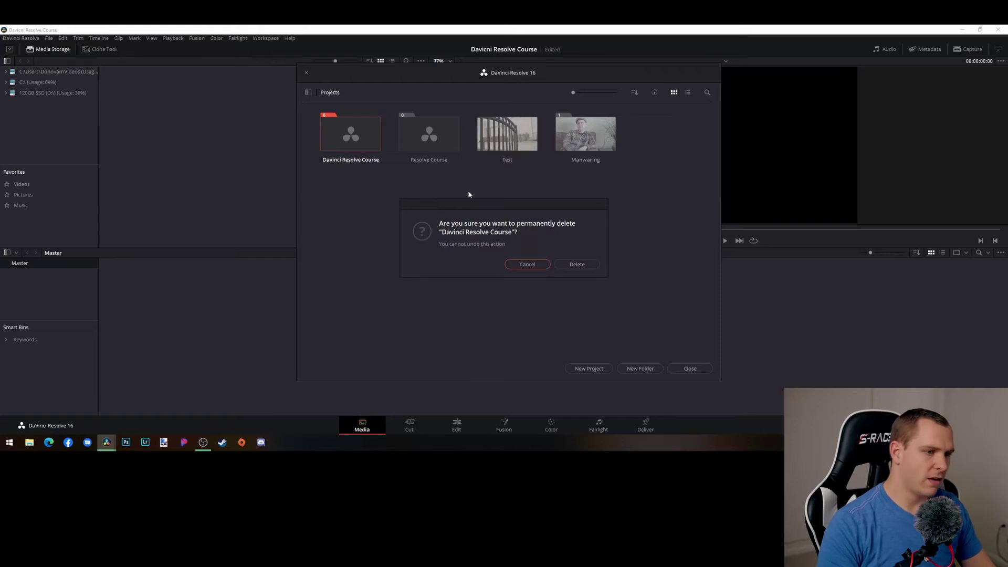
{"action": "left_click", "coordinate": [559, 265]}
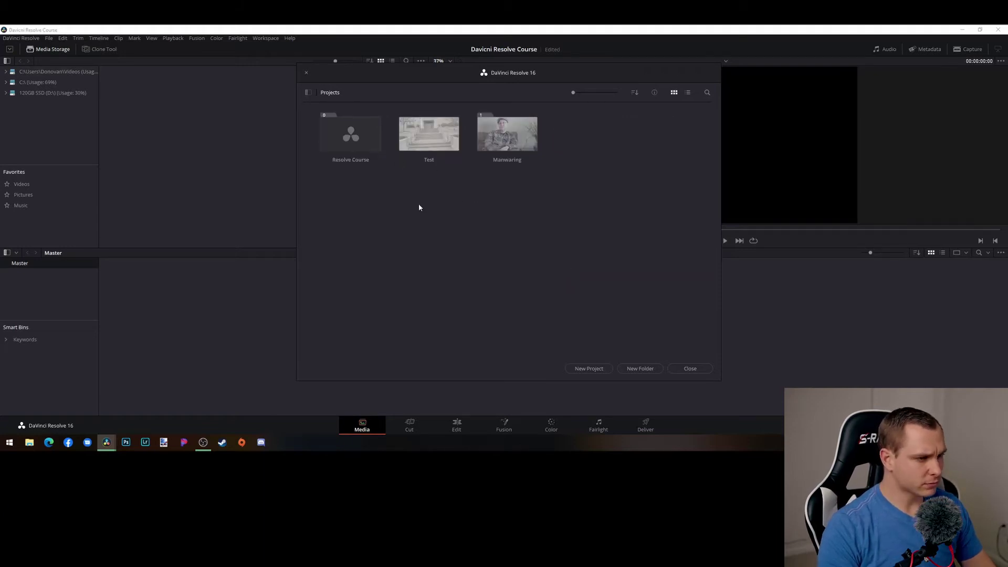
- Open the Resolve Course folder in the Project Manager, and close the Project Manager window
{"action": "double_click", "coordinate": [352, 140]}
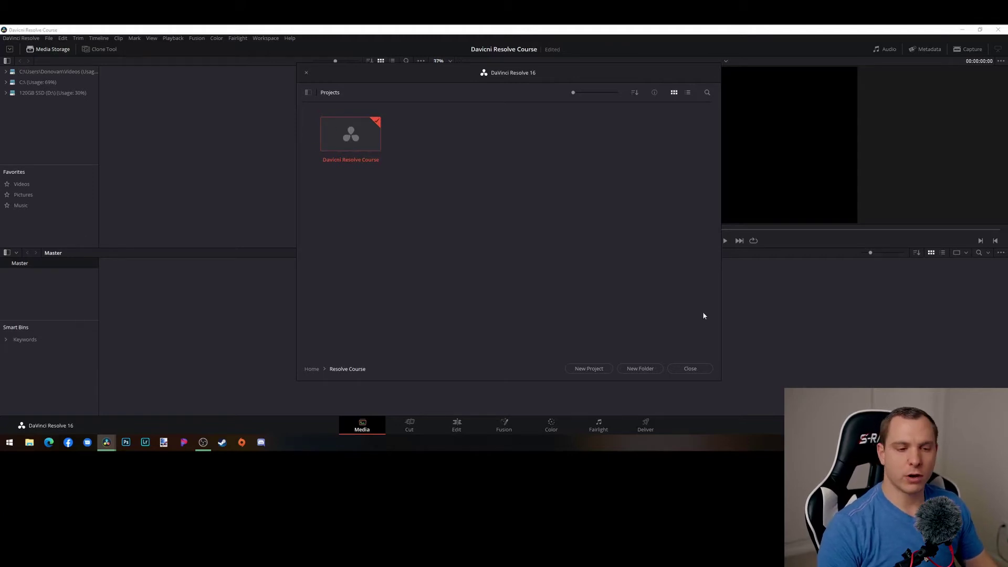
{"action": "left_click", "coordinate": [689, 368]}
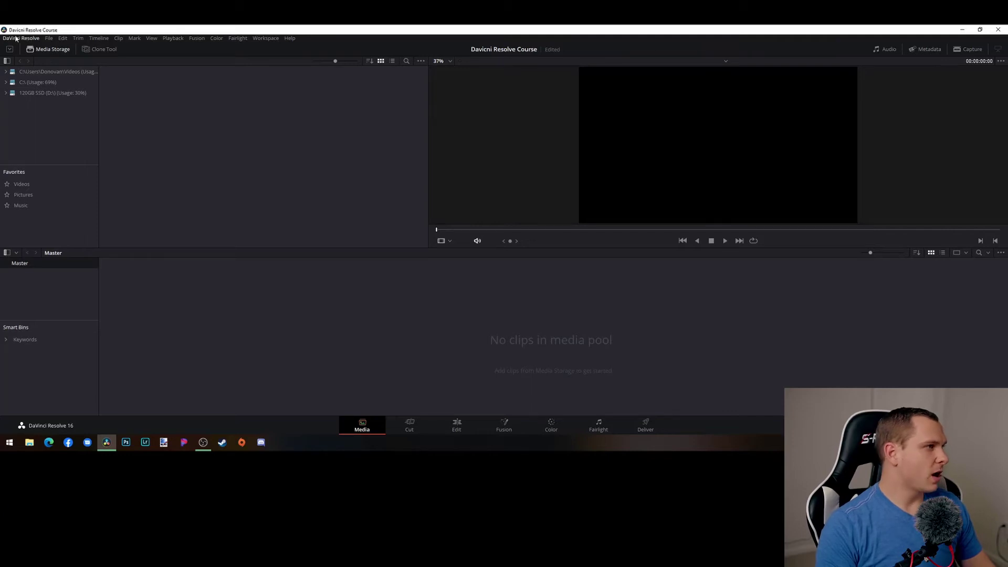
- Open Keyboard Customization, examine the command assigned to the V key, and close the window
{"action": "left_click", "coordinate": [33, 40]}
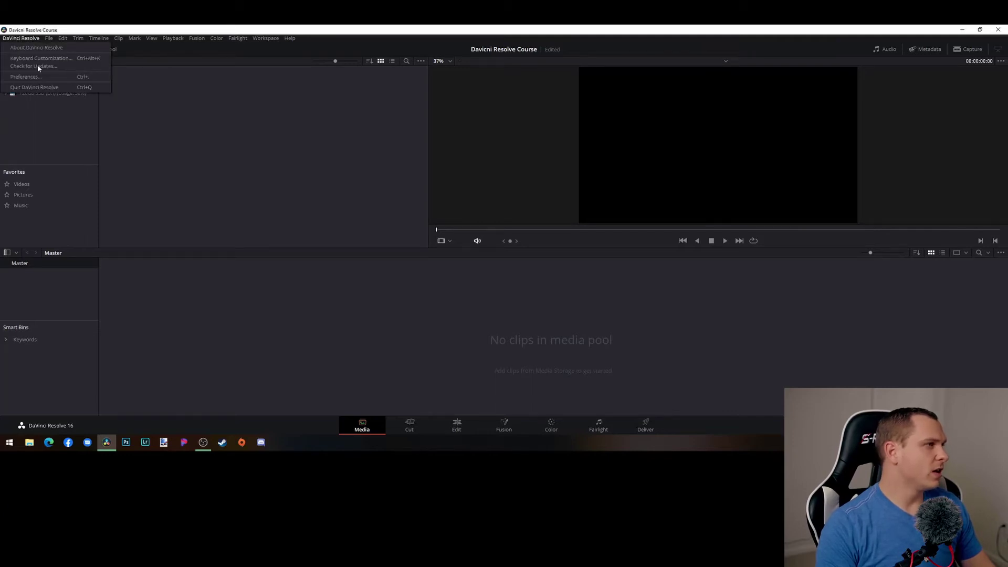
{"action": "left_click", "coordinate": [23, 39]}
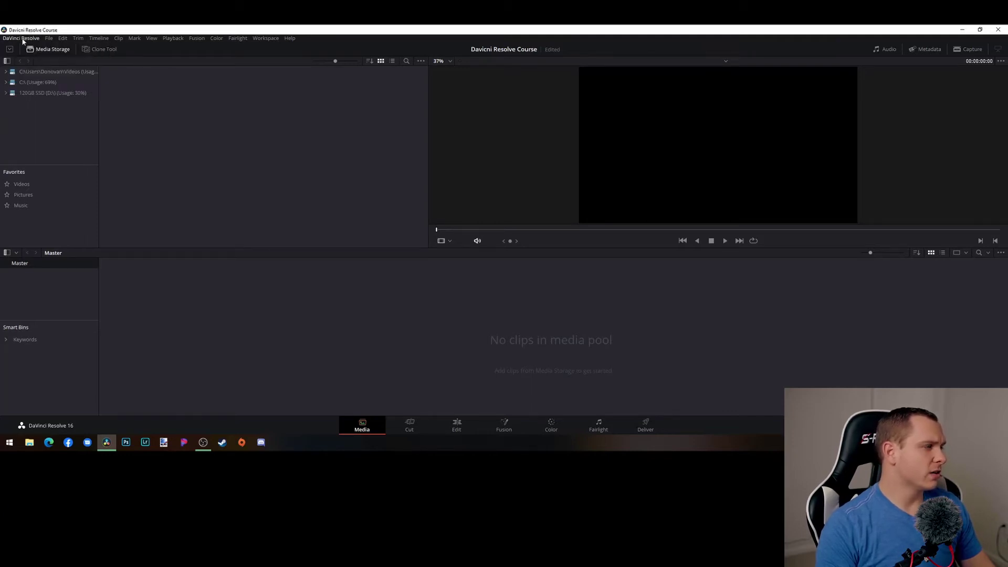
{"action": "left_click", "coordinate": [25, 39]}
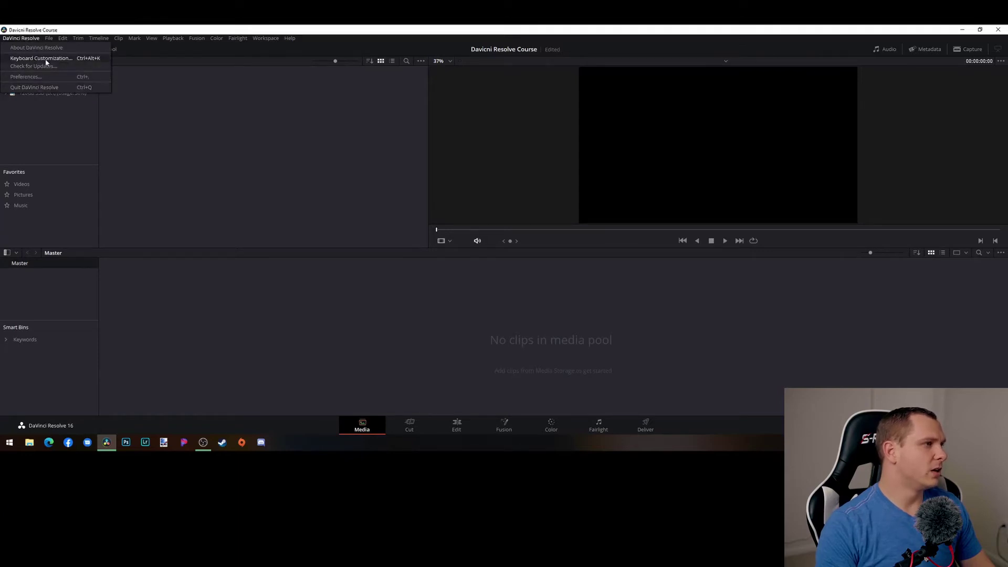
{"action": "left_click", "coordinate": [45, 59]}
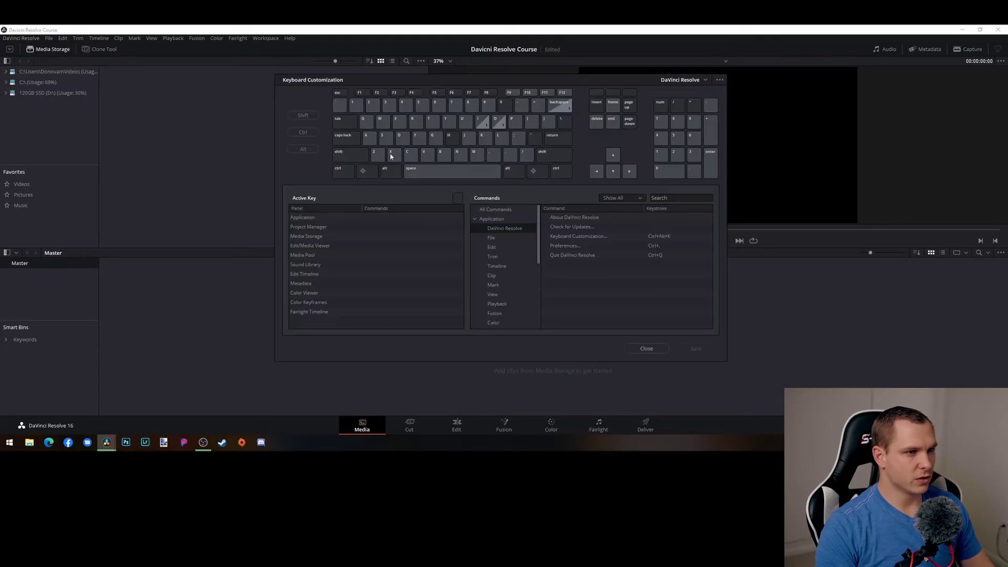
{"action": "left_click_drag", "start_coordinate": [465, 78], "coordinate": [489, 97]}
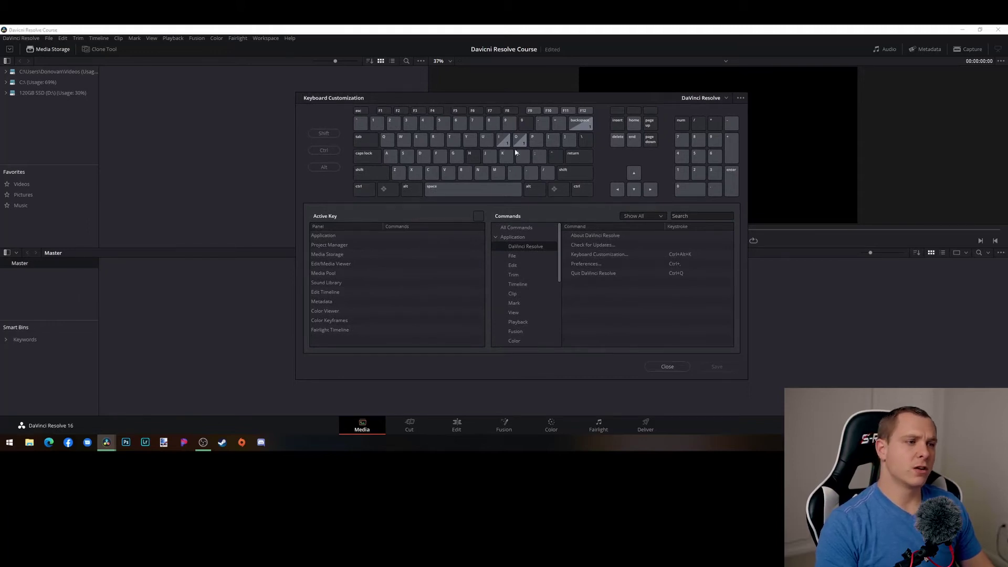
{"action": "left_click_drag", "start_coordinate": [445, 102], "coordinate": [429, 96]}
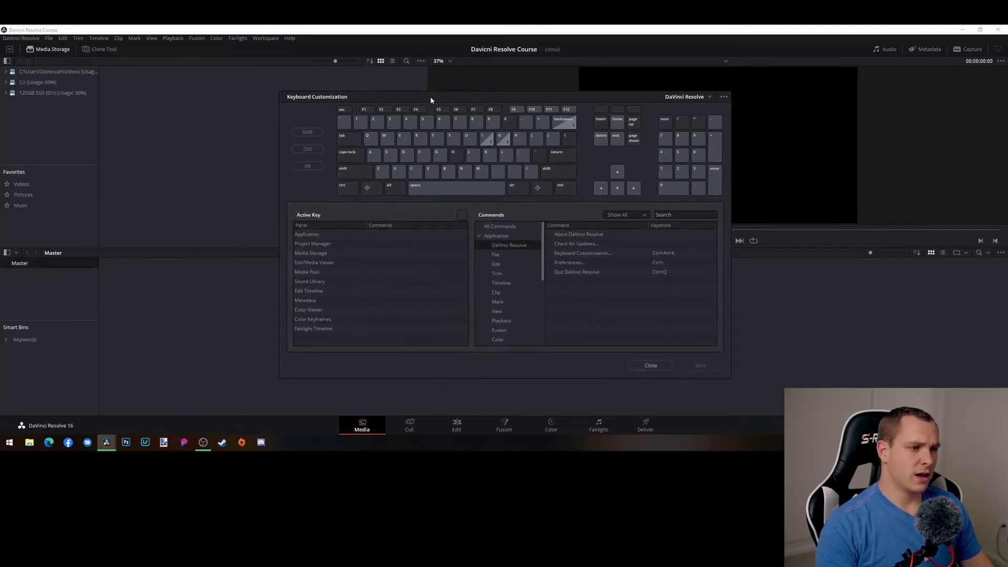
{"action": "left_click", "coordinate": [441, 173]}
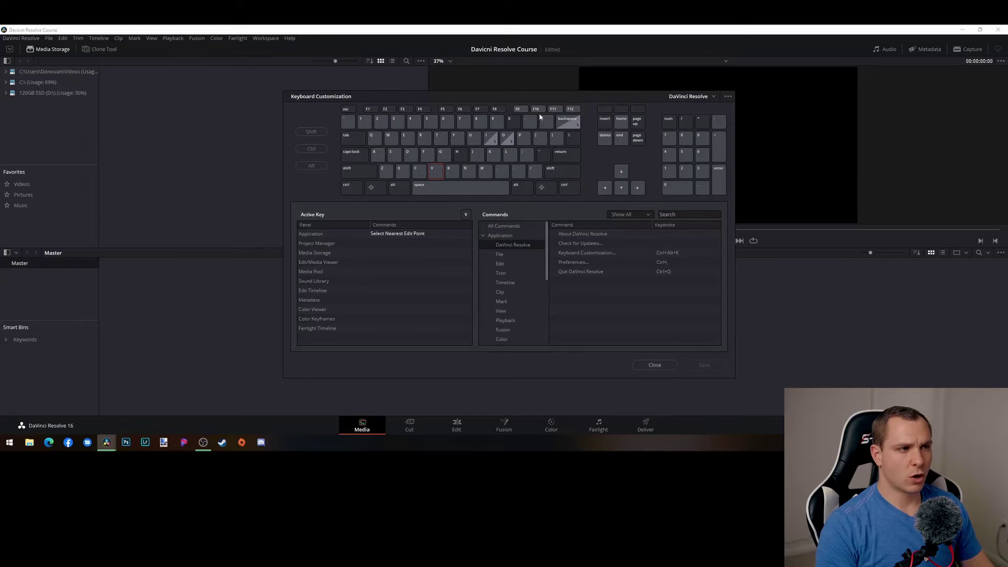
{"action": "left_click", "coordinate": [655, 366]}
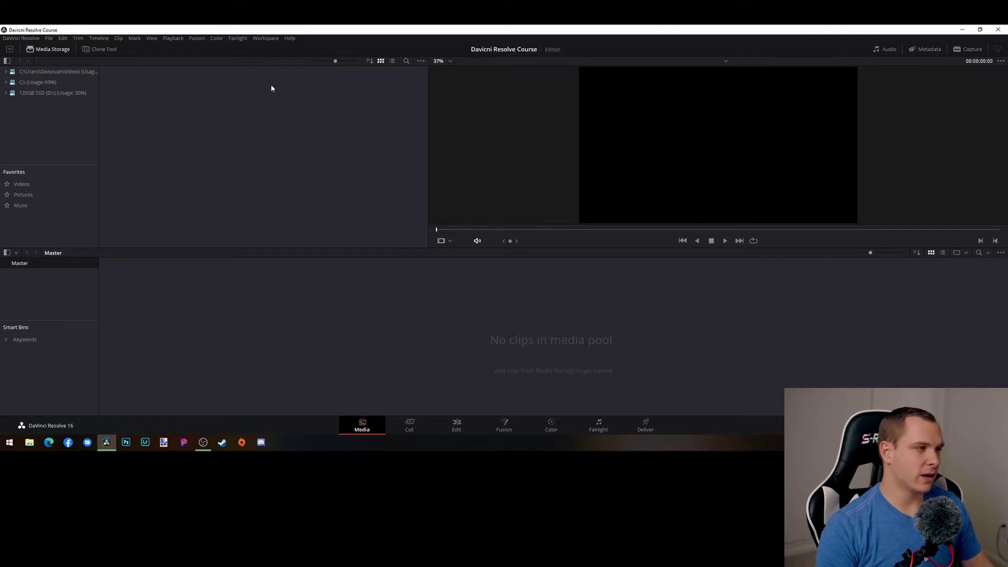
{"action": "left_click", "coordinate": [49, 38]}
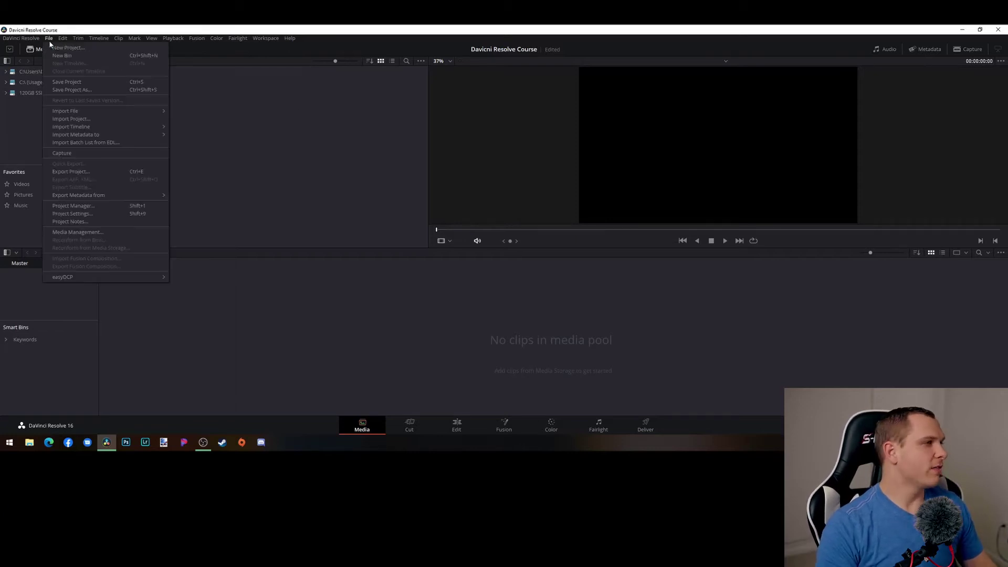
{"action": "mouse_move", "coordinate": [68, 39]}
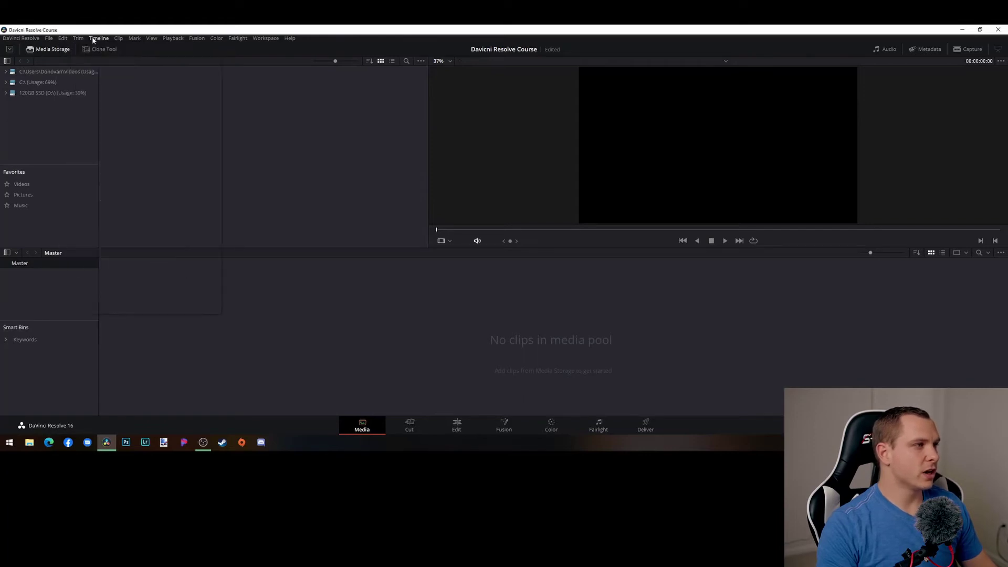
{"action": "mouse_move", "coordinate": [261, 40]}
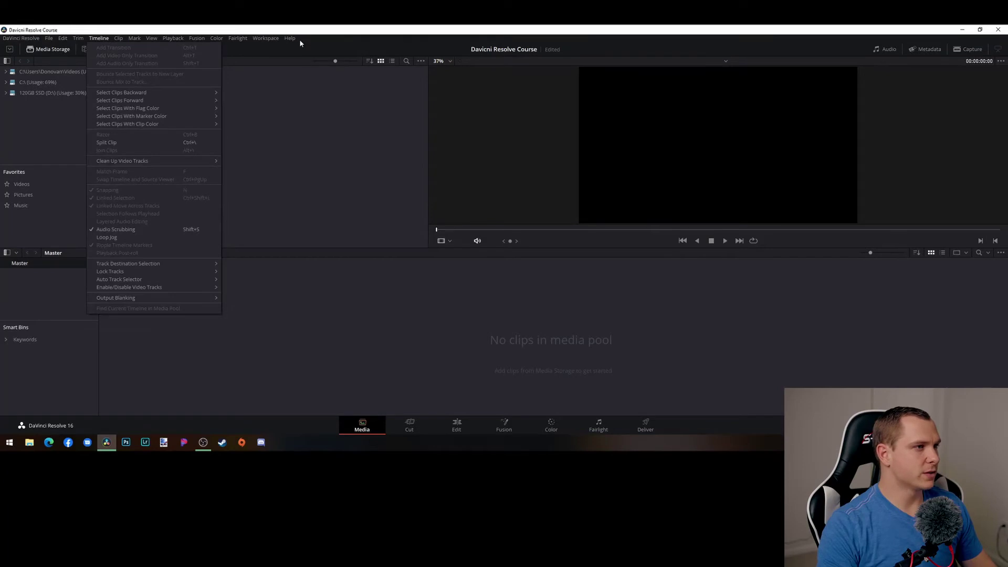
{"action": "mouse_move", "coordinate": [162, 41]}
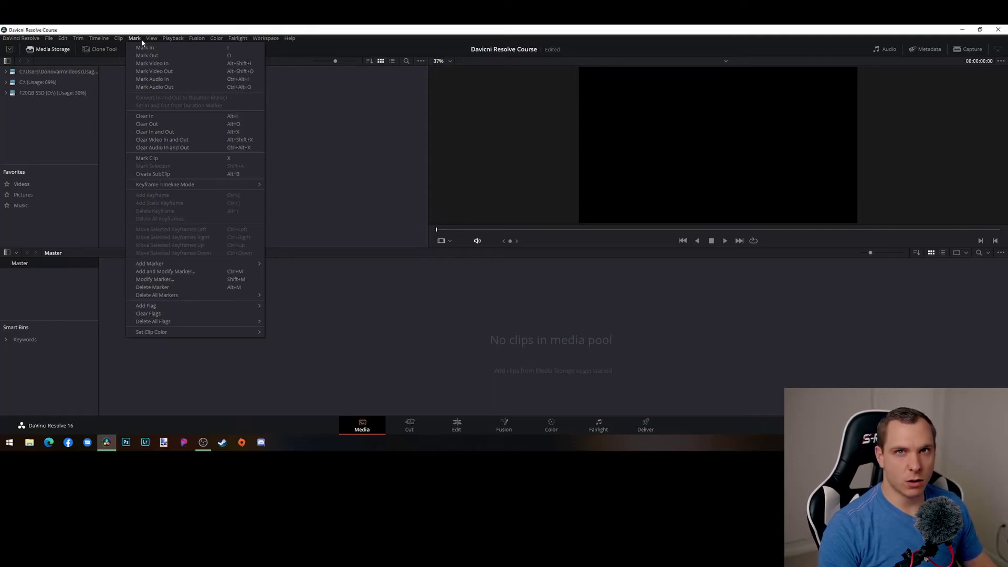
{"action": "left_click", "coordinate": [153, 30]}
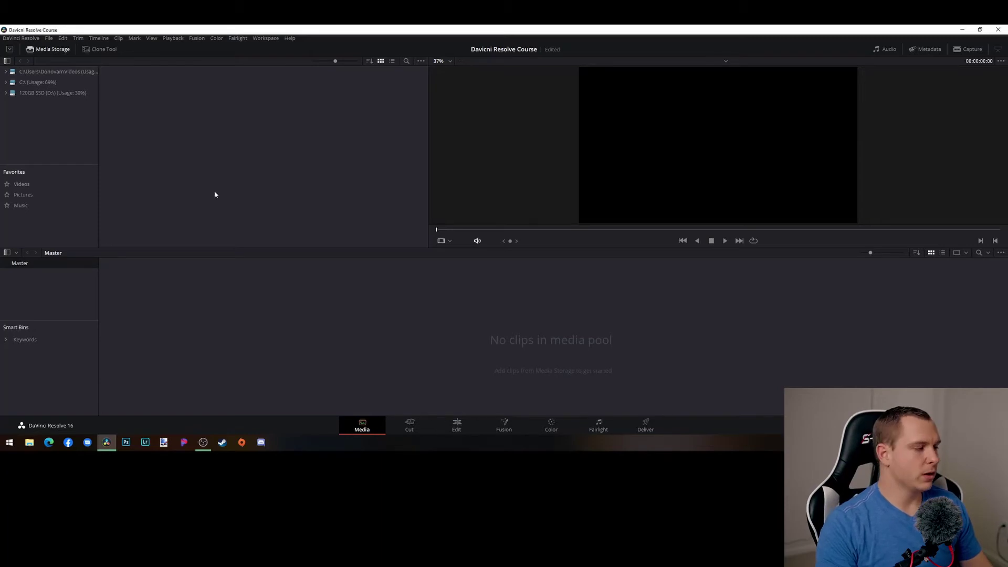
- Widen the Media Storage drive list and enlarge its Favorites area and the media pool's Smart Bins area
{"action": "left_click_drag", "start_coordinate": [98, 134], "coordinate": [120, 155]}
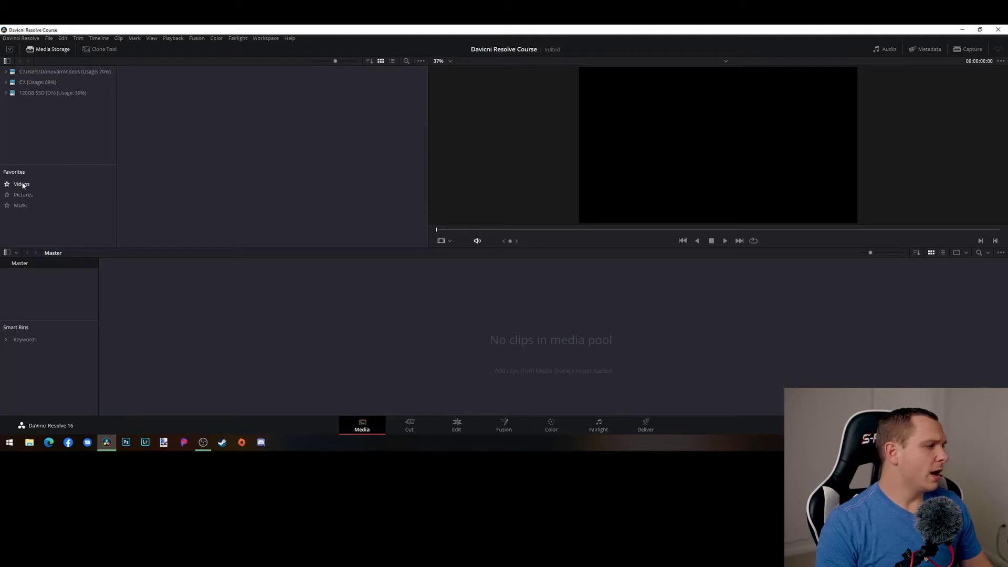
{"action": "left_click_drag", "start_coordinate": [32, 162], "coordinate": [35, 134]}
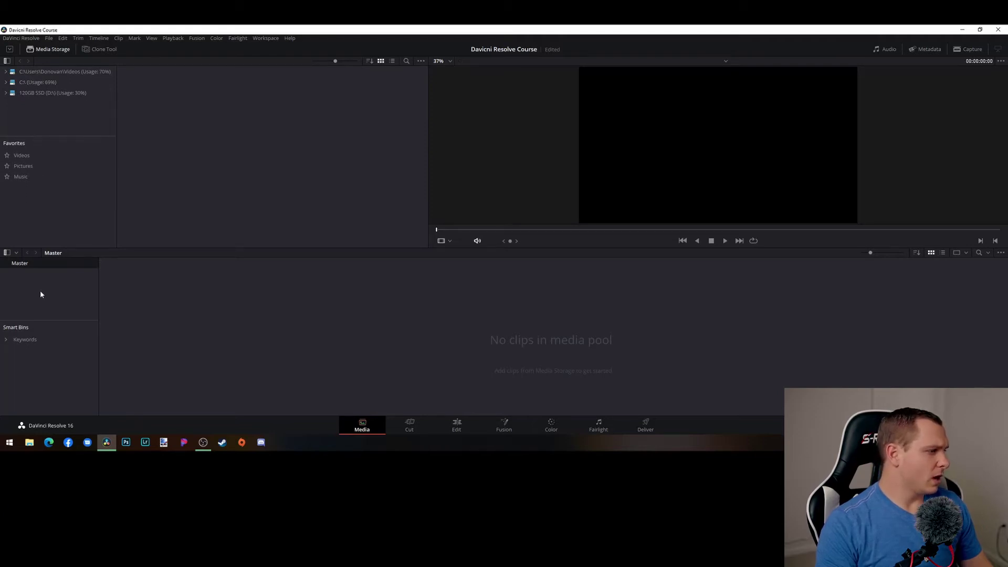
{"action": "left_click_drag", "start_coordinate": [30, 319], "coordinate": [32, 312]}
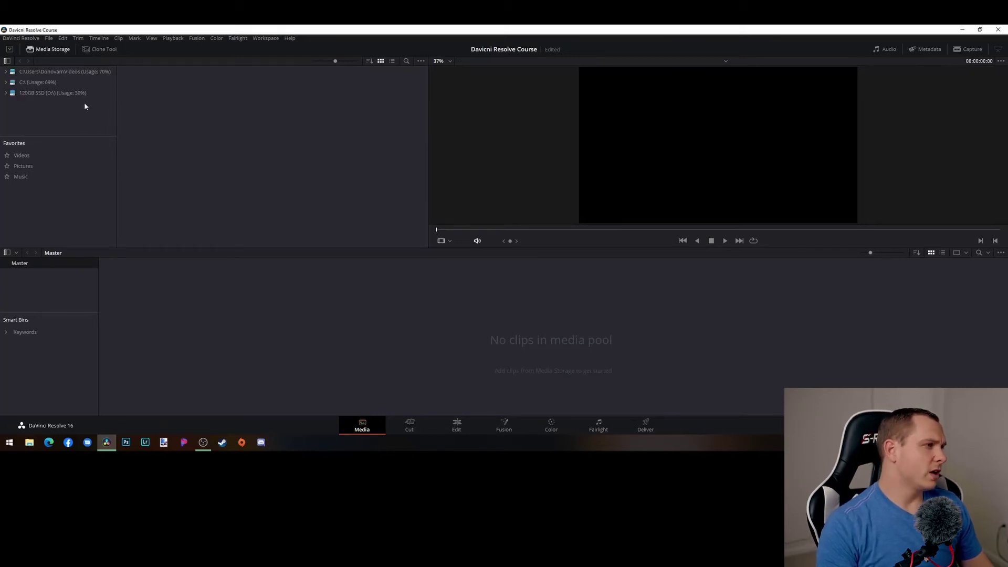
- Browse the 120GB SSD (D:) drive through Users and the user's Videos folder, and open the footage folder
{"action": "left_click", "coordinate": [41, 95]}
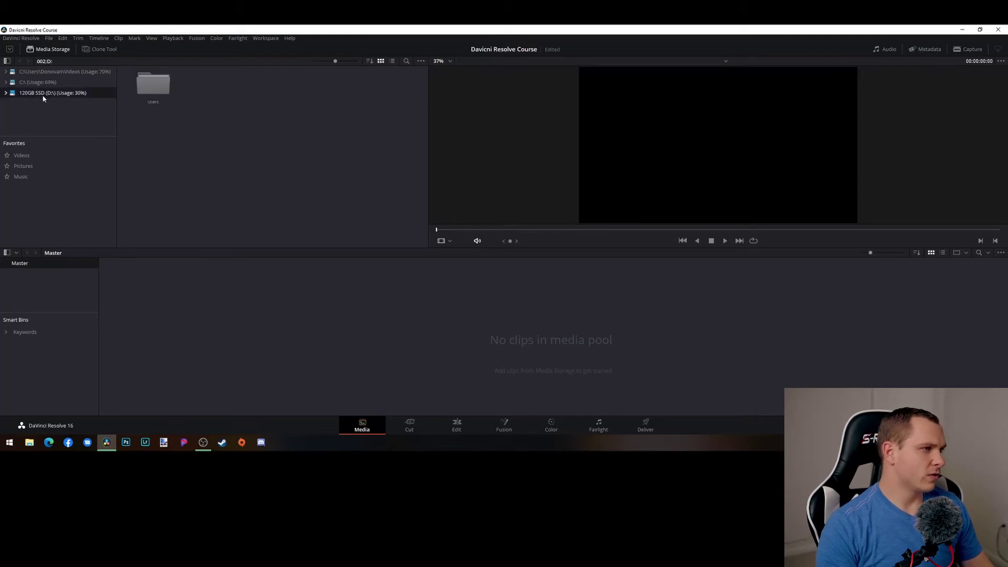
{"action": "double_click", "coordinate": [153, 85]}
{"action": "double_click", "coordinate": [157, 92]}
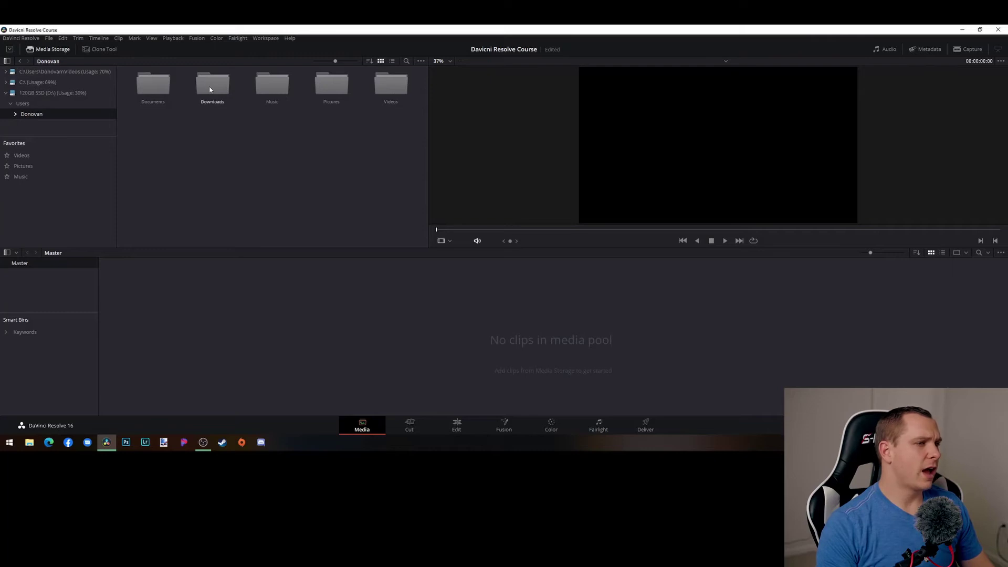
{"action": "double_click", "coordinate": [395, 90]}
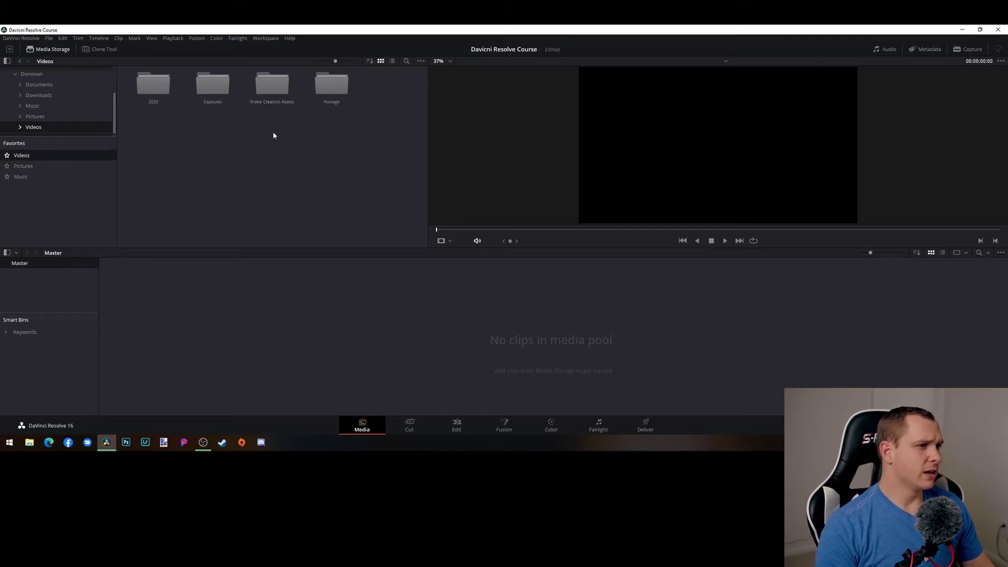
{"action": "double_click", "coordinate": [326, 92]}
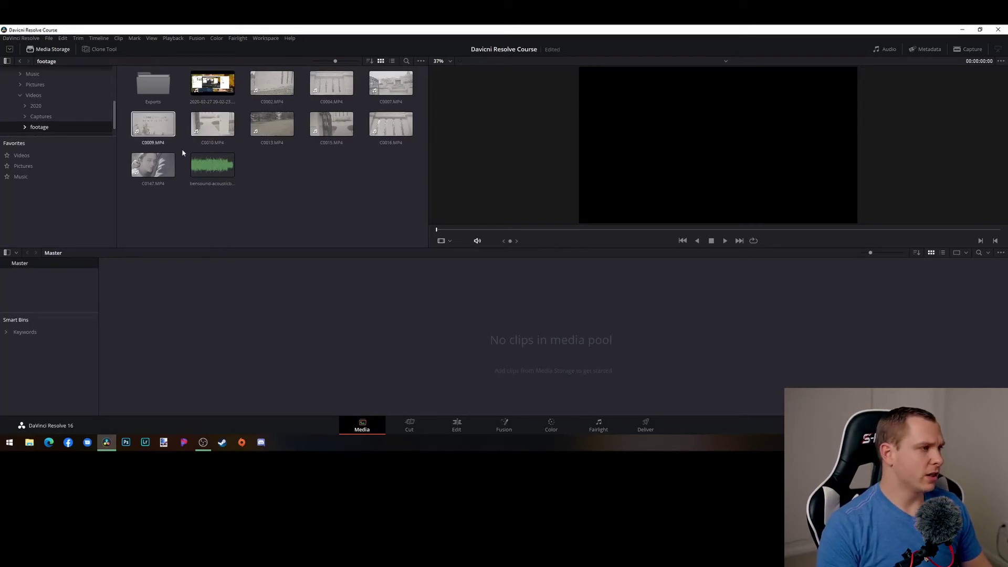
- Collapse the Videos folder in the Media Storage drive list and enlarge the list above Favorites
{"action": "left_click", "coordinate": [20, 96]}
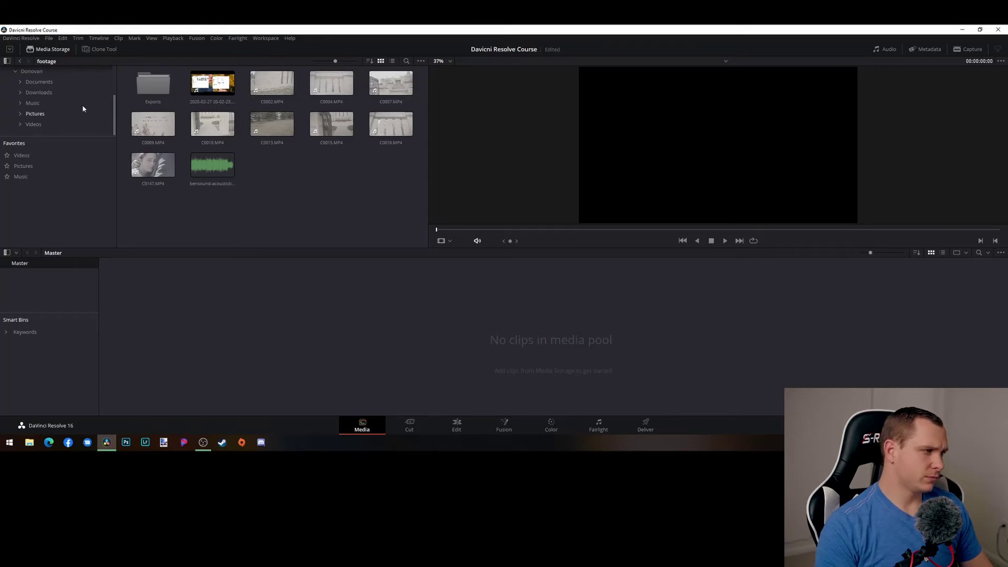
{"action": "left_click_drag", "start_coordinate": [65, 137], "coordinate": [70, 158]}
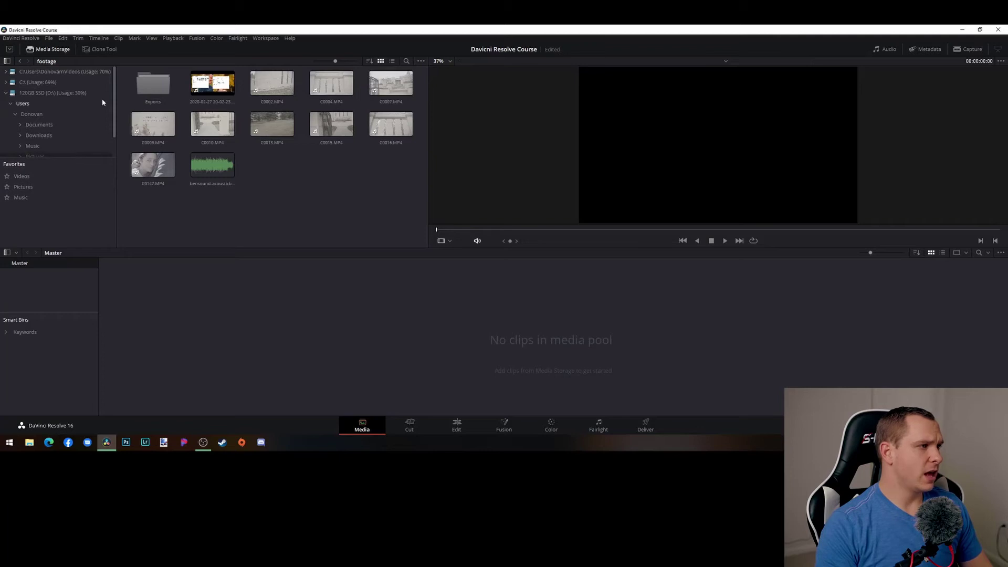
{"action": "left_click_drag", "start_coordinate": [114, 100], "coordinate": [114, 119]}
{"action": "scroll", "coordinate": [79, 103], "scroll_direction": "up", "scroll_amount": 2}
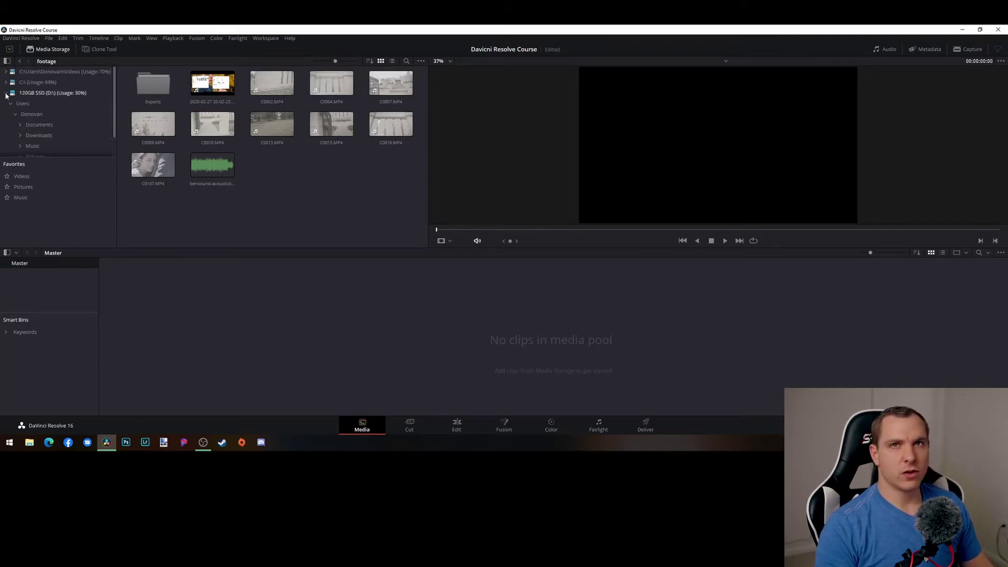
- Open the user's folder on the 120GB SSD (D:) drive and examine the Videos folder's Add Folder to Favorites option without applying it
{"action": "left_click", "coordinate": [36, 94]}
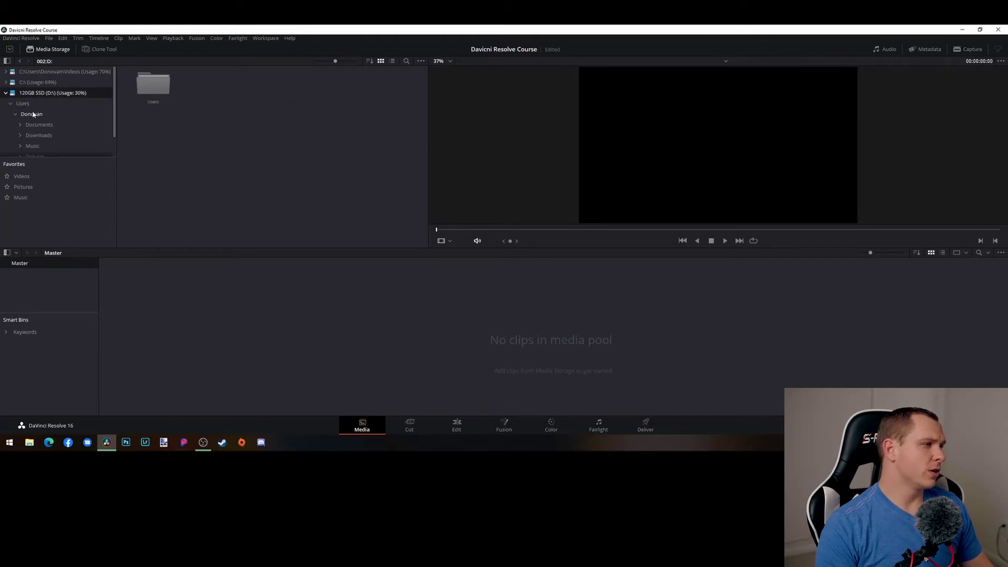
{"action": "left_click", "coordinate": [30, 115]}
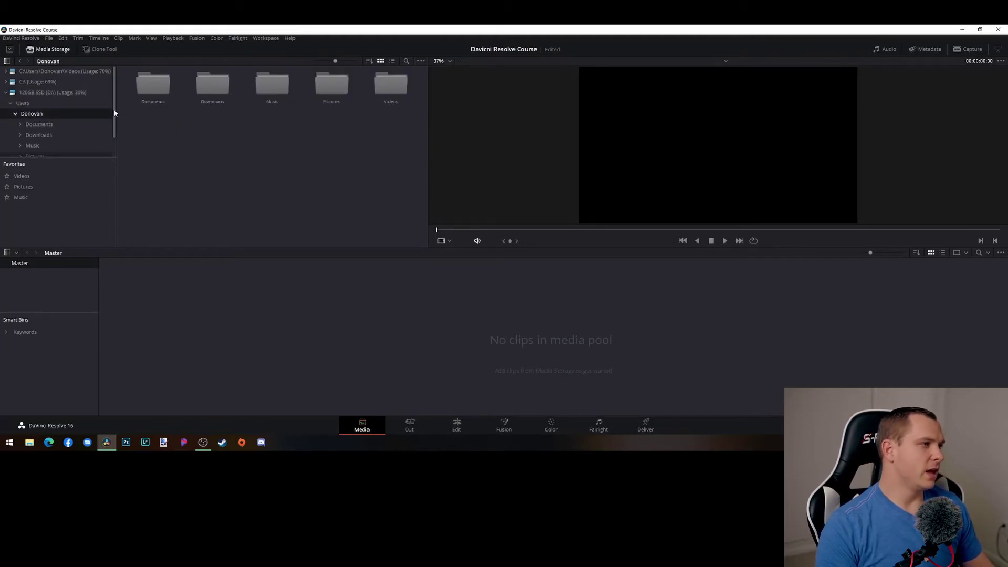
{"action": "scroll", "coordinate": [114, 112], "scroll_direction": "down", "scroll_amount": 1}
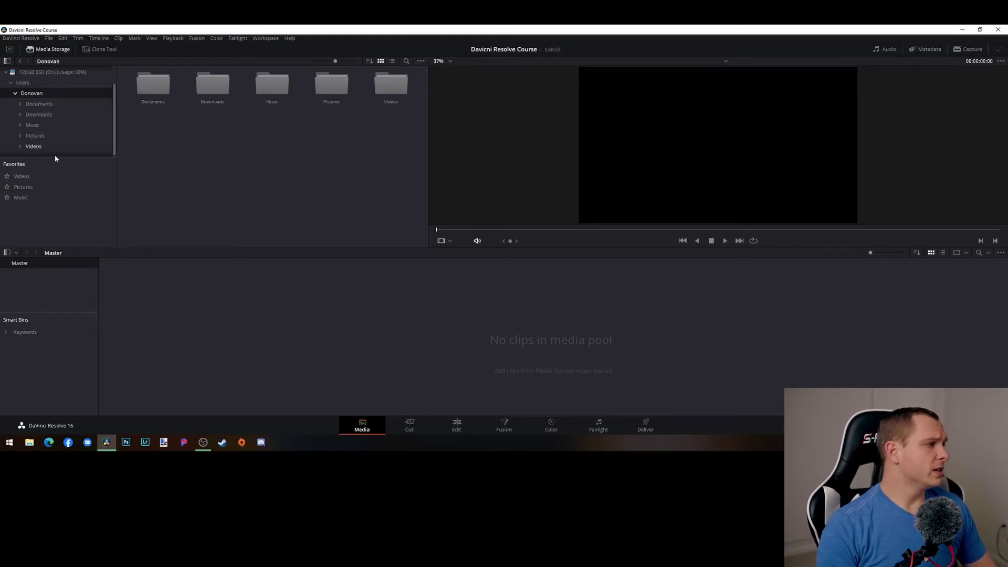
{"action": "scroll", "coordinate": [50, 136], "scroll_direction": "down", "scroll_amount": 1}
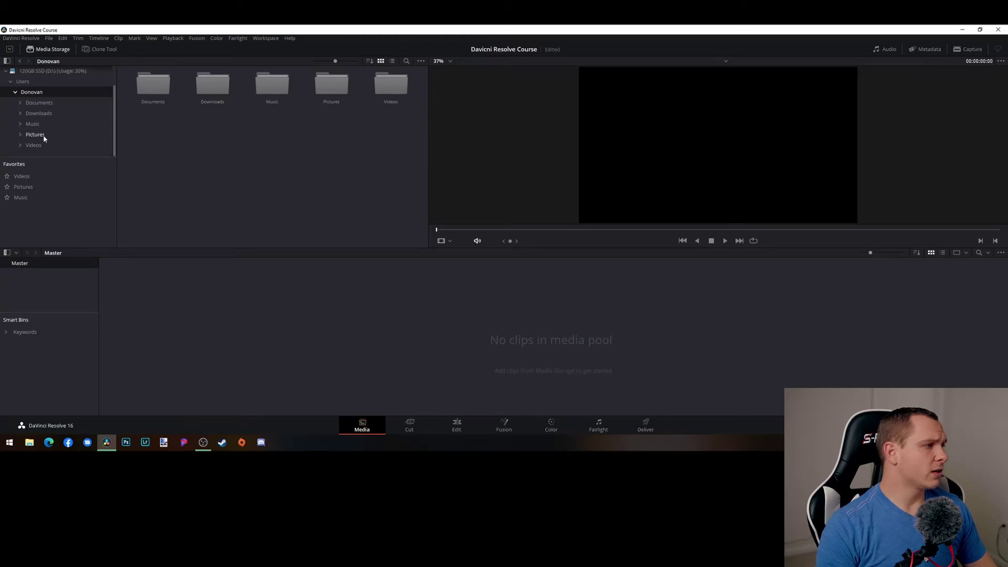
{"action": "right_click", "coordinate": [39, 149]}
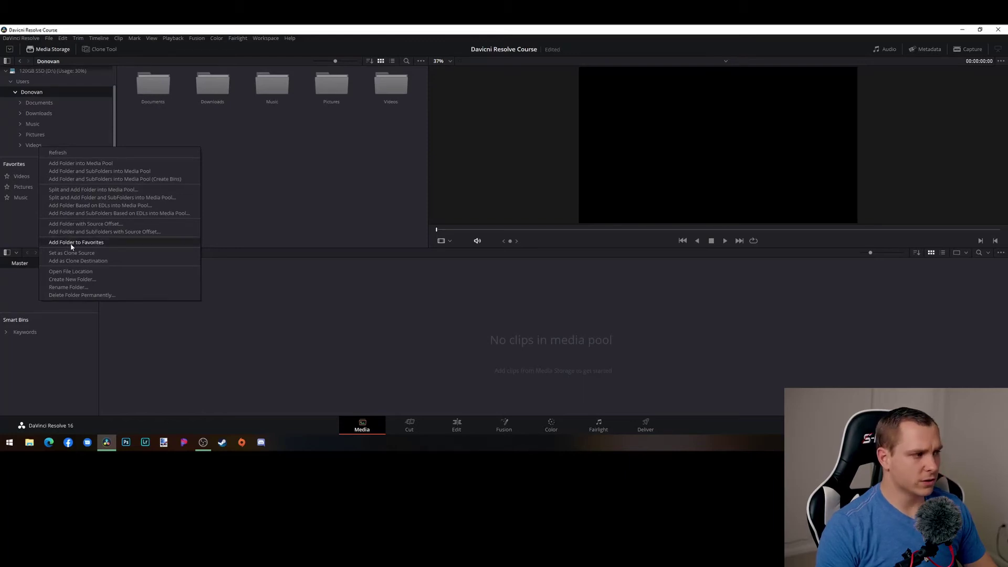
{"action": "left_click", "coordinate": [21, 234]}
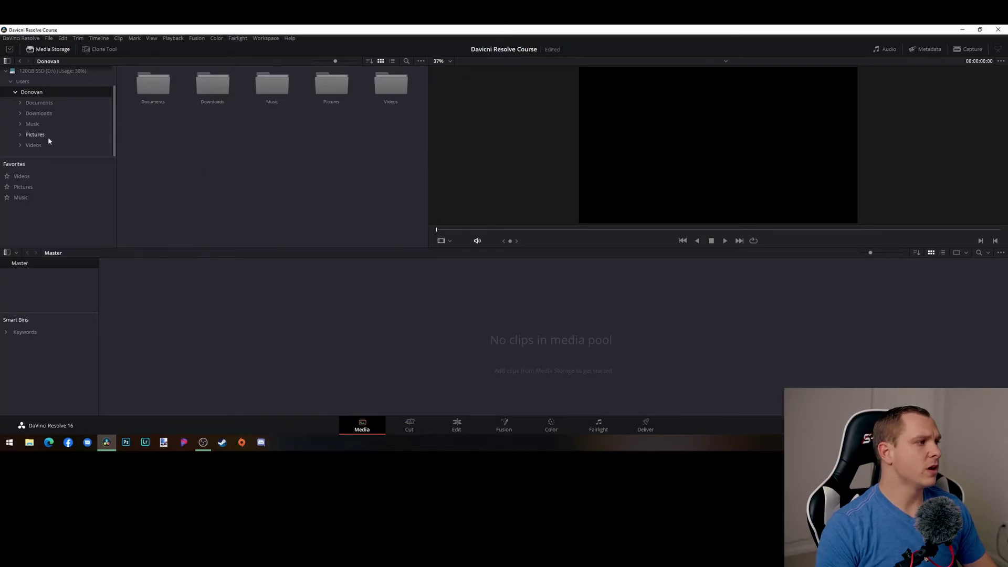
- Open the Music folder from Favorites, and collapse the whole folder tree of the 120GB SSD (D:) drive
{"action": "left_click", "coordinate": [34, 126]}
{"action": "left_click_drag", "start_coordinate": [32, 198], "coordinate": [43, 128]}
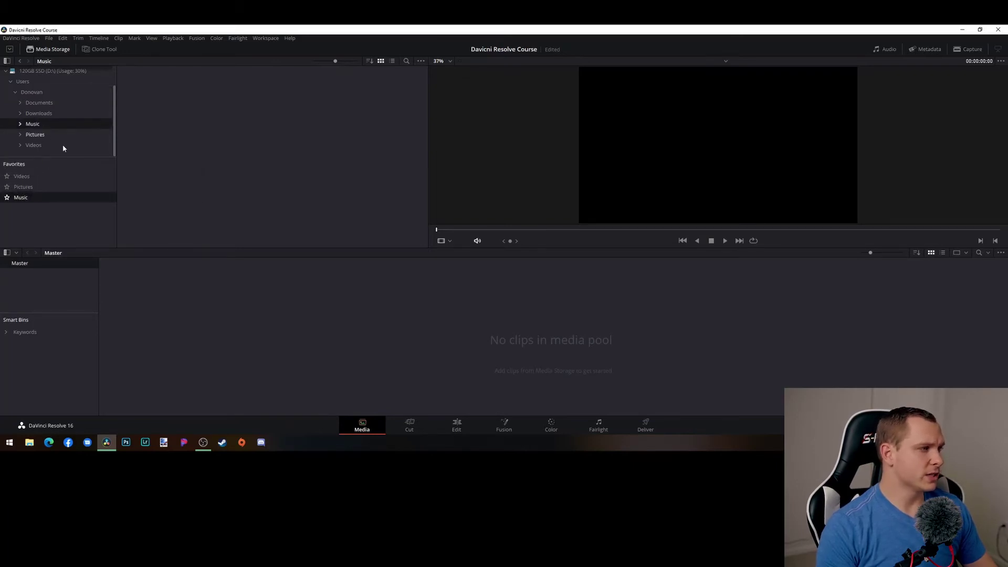
{"action": "left_click", "coordinate": [15, 93]}
{"action": "left_click", "coordinate": [11, 104]}
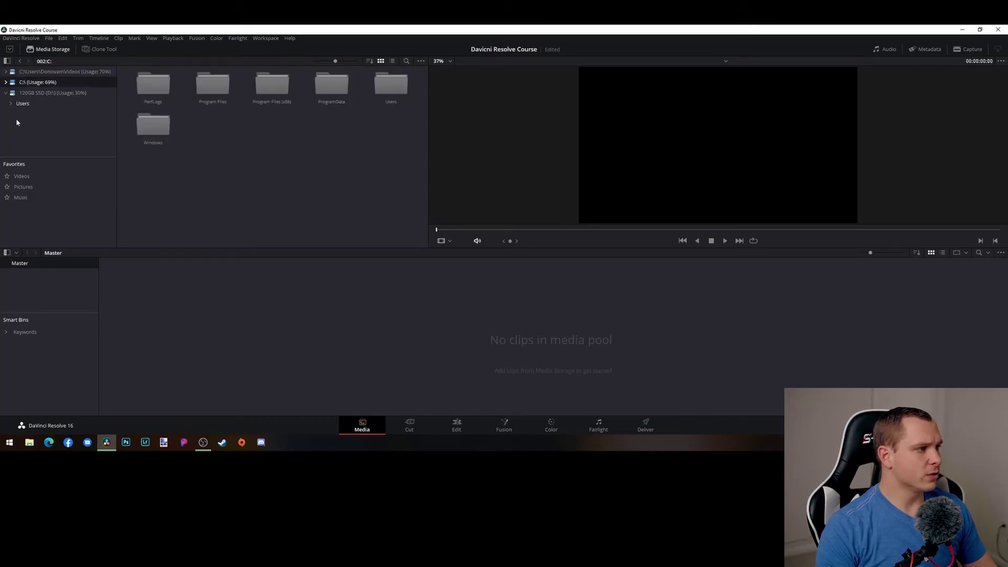
{"action": "left_click", "coordinate": [8, 92]}
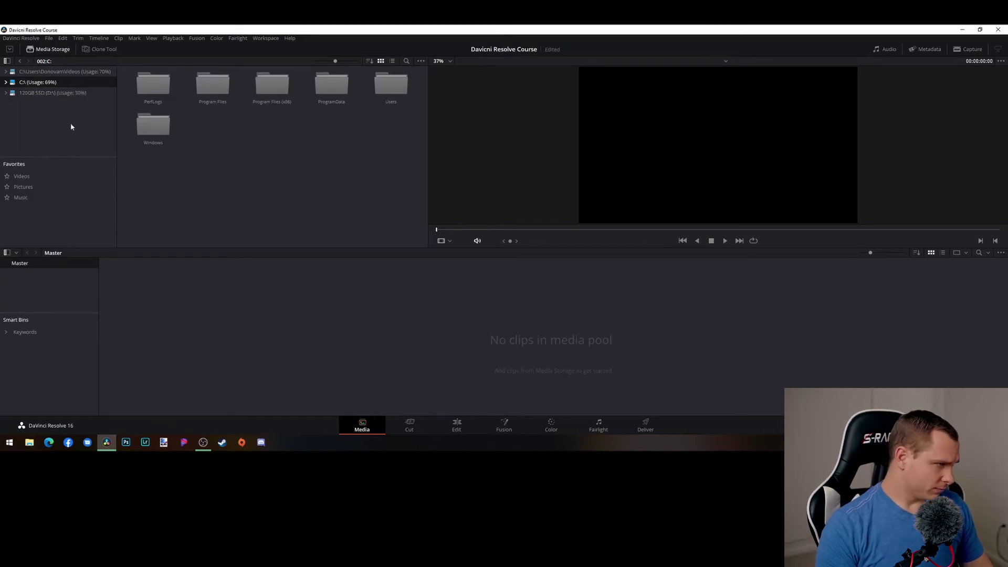
- Open the footage folder by way of the Videos favorite in Media Storage
{"action": "mouse_move", "coordinate": [23, 187]}
{"action": "left_mouse_down"}
{"action": "mouse_move", "coordinate": [30, 195]}
{"action": "mouse_move", "coordinate": [26, 179]}
{"action": "left_mouse_up"}
{"action": "left_click", "coordinate": [26, 177]}
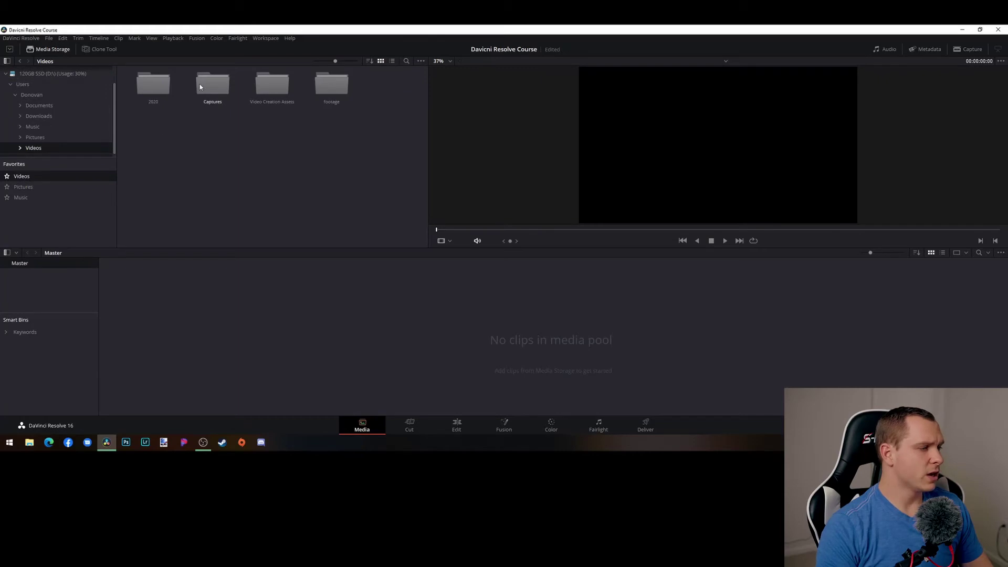
{"action": "double_click", "coordinate": [332, 88]}
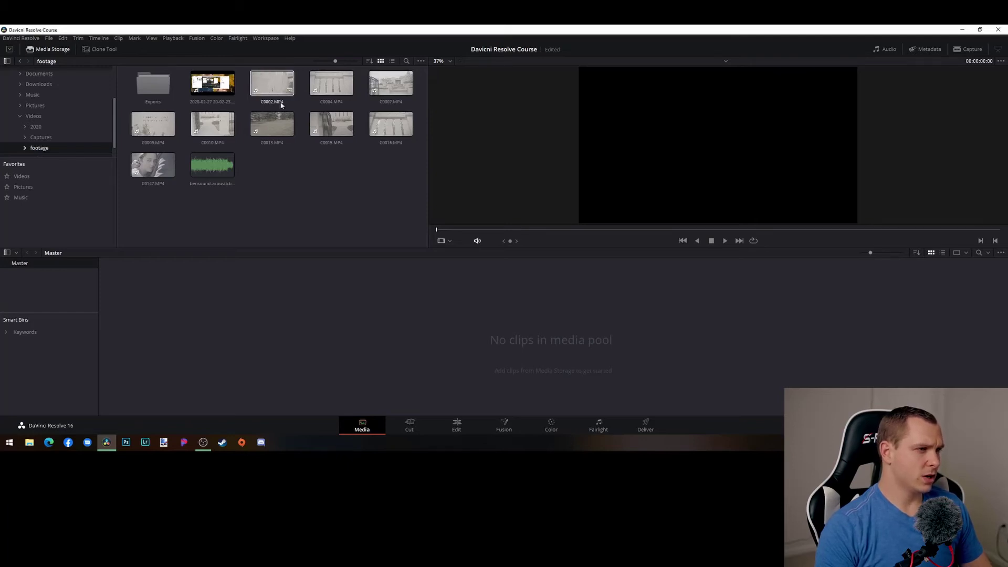
{"action": "left_click", "coordinate": [330, 86]}
{"action": "left_click", "coordinate": [213, 165], "text": "shift"}
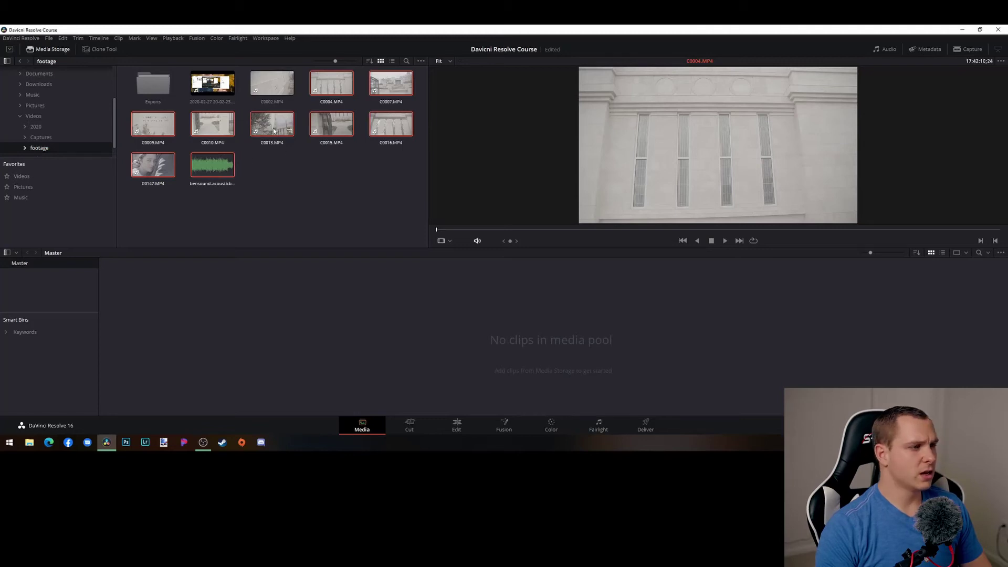
{"action": "left_click", "coordinate": [273, 188]}
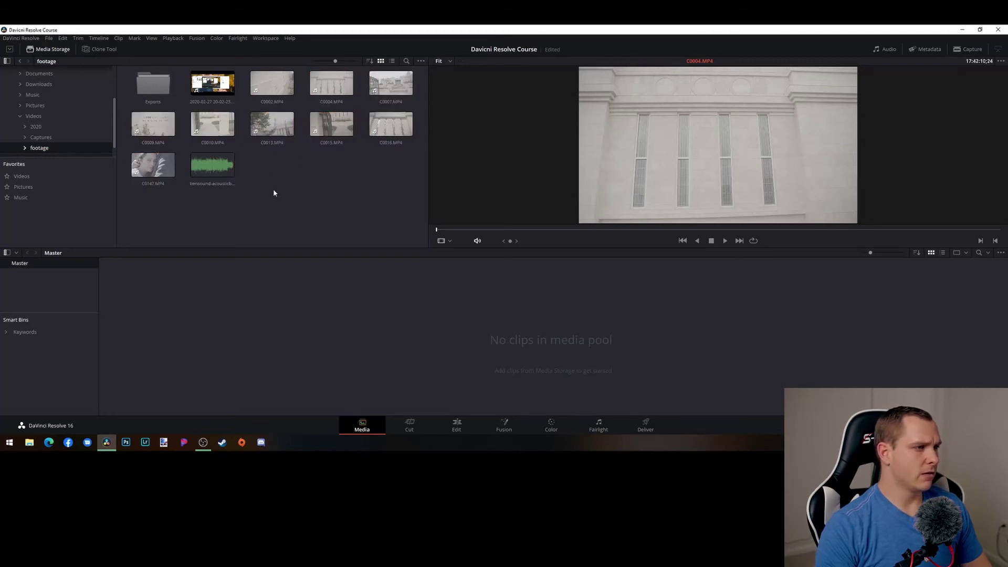
- Preview bensound-acousticbreeze.mp3, C0002.MP4 and C0009.MP4 in the viewer, and scrub a short way into C0009.MP4
{"action": "left_click", "coordinate": [224, 170]}
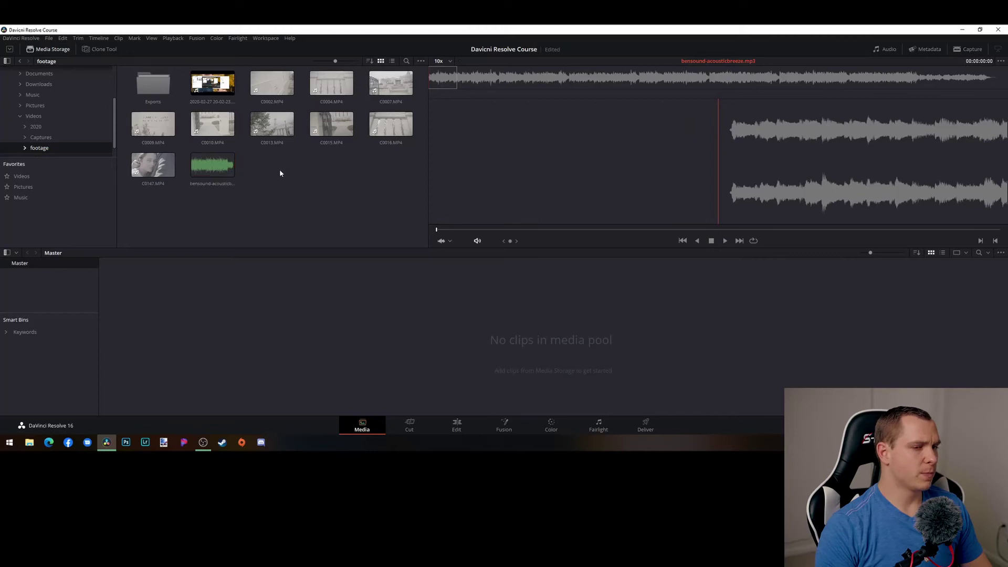
{"action": "left_click", "coordinate": [273, 83]}
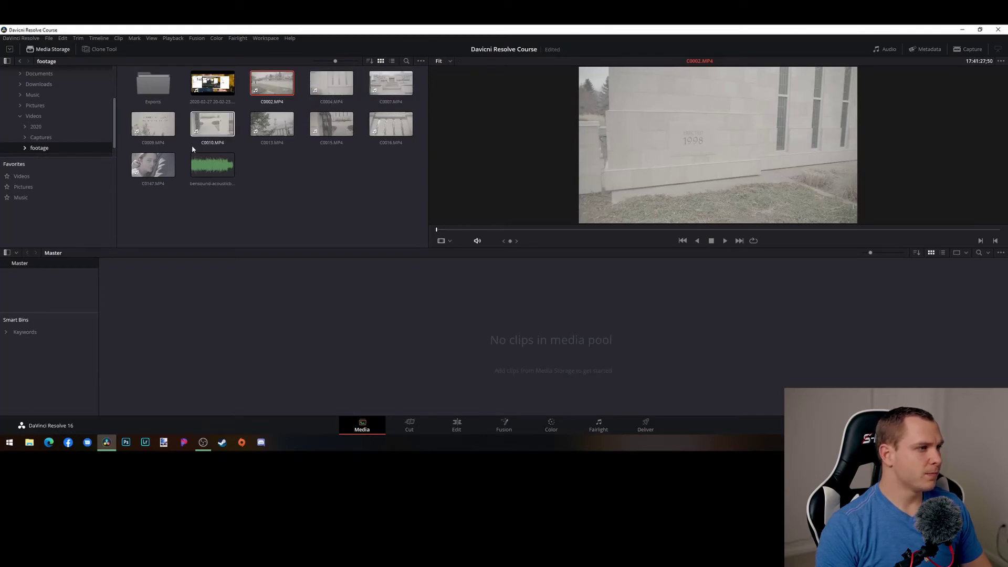
{"action": "left_click", "coordinate": [157, 124]}
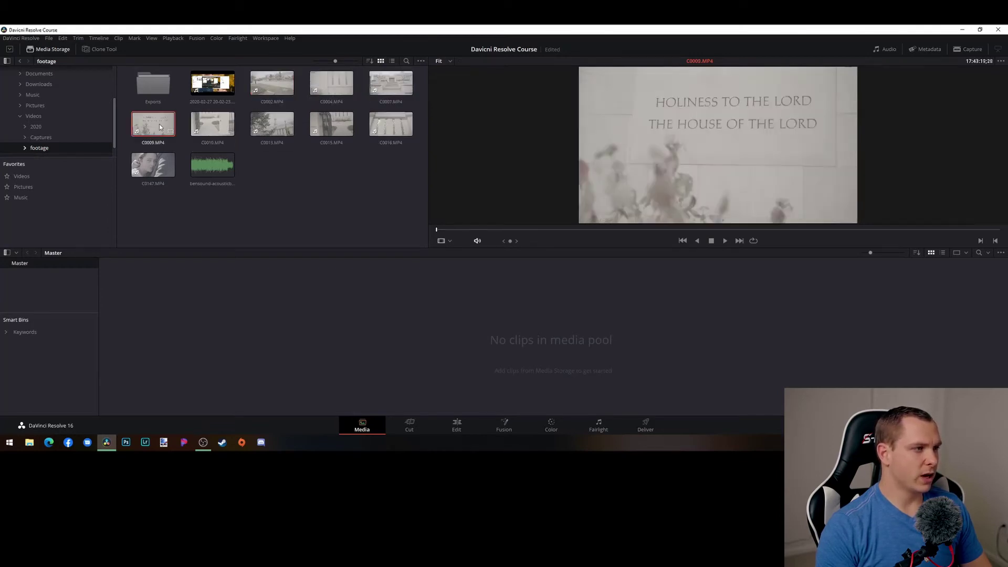
{"action": "mouse_move", "coordinate": [446, 233]}
{"action": "left_mouse_down"}
{"action": "mouse_move", "coordinate": [727, 233]}
{"action": "mouse_move", "coordinate": [466, 232]}
{"action": "left_mouse_up"}
{"action": "left_click", "coordinate": [286, 194]}
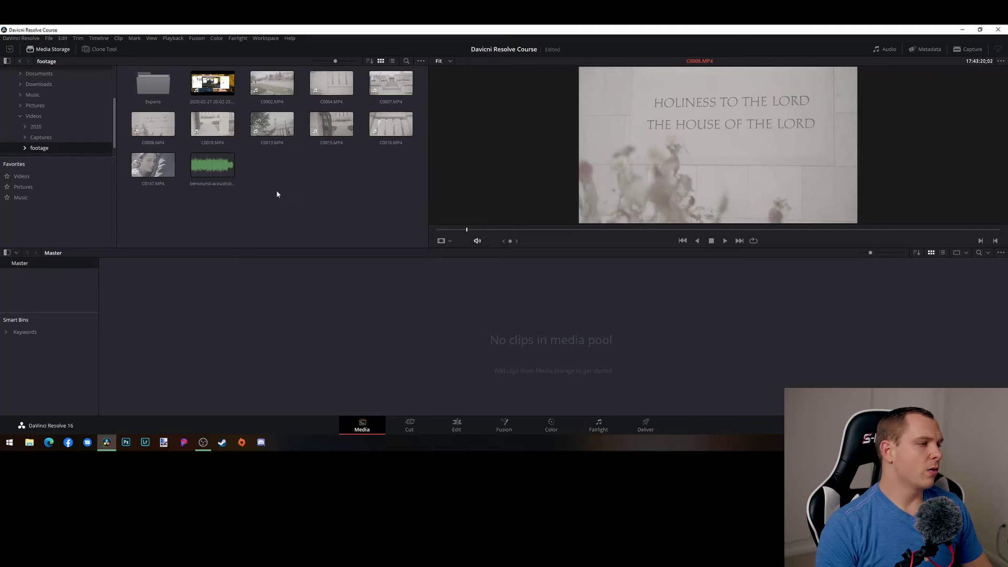
{"action": "left_click", "coordinate": [334, 93]}
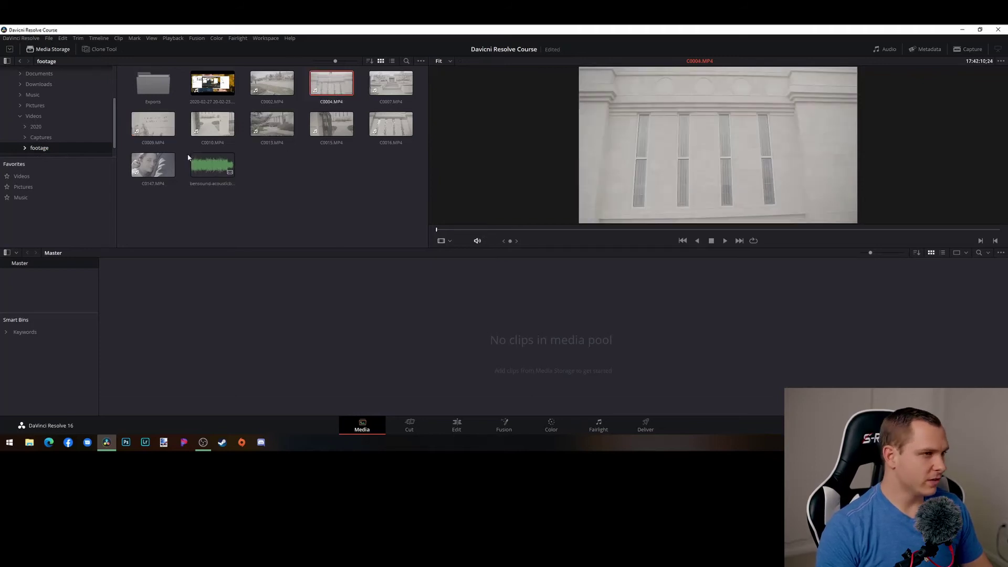
{"action": "left_click", "coordinate": [208, 182], "text": "shift"}
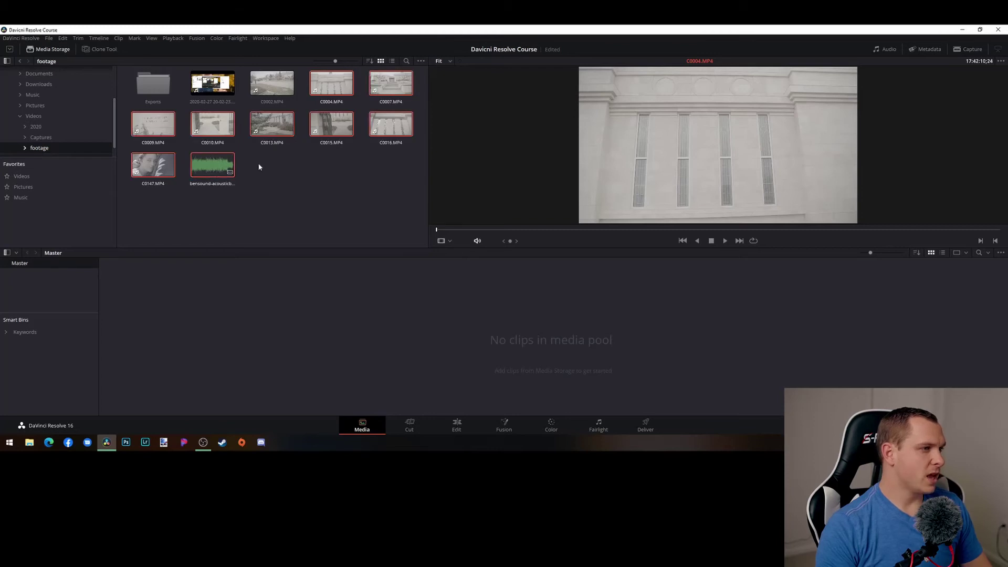
{"action": "left_click", "coordinate": [290, 162]}
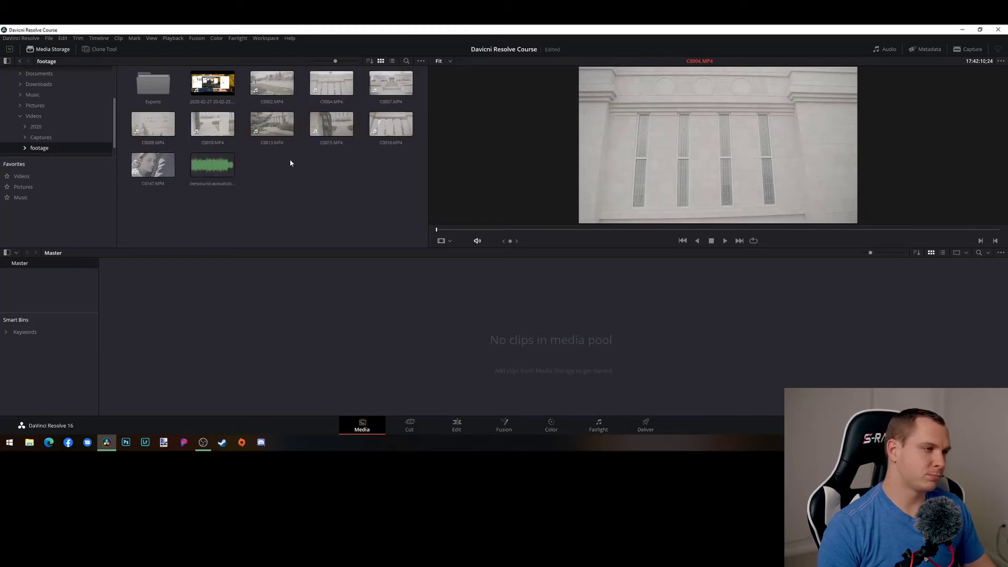
- Add all files from C0004.MP4 through the bensound audio track to the Master bin, leaving the project's frame rate unchanged
{"action": "left_click", "coordinate": [331, 83]}
{"action": "left_click", "coordinate": [212, 166], "text": "shift"}
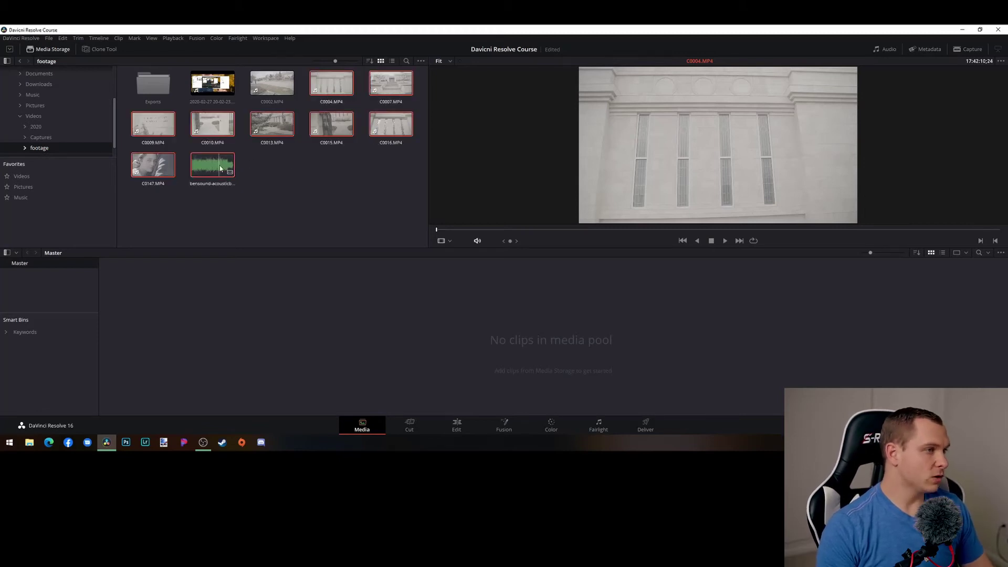
{"action": "left_click_drag", "start_coordinate": [269, 133], "coordinate": [435, 345]}
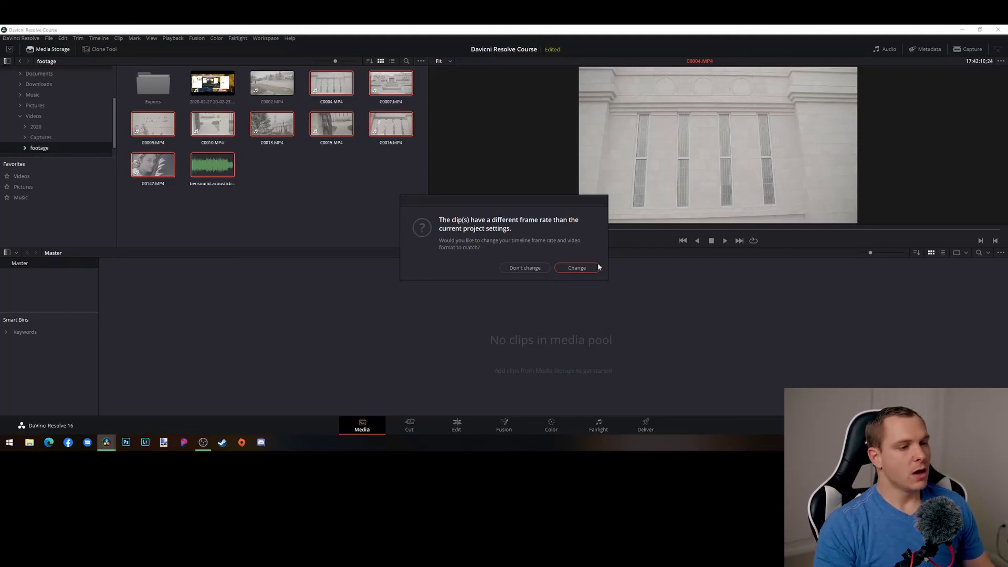
{"action": "left_click", "coordinate": [524, 267]}
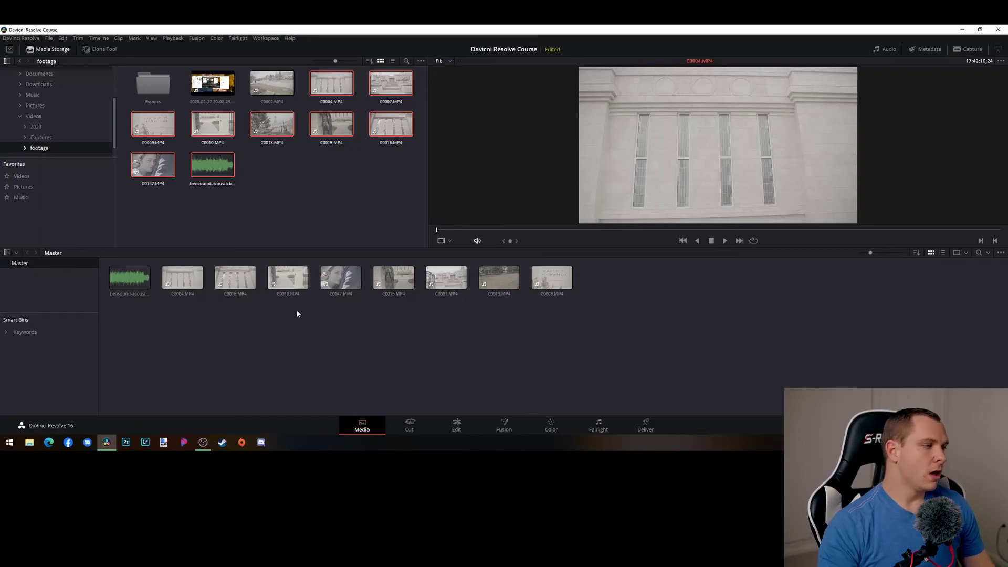
- Add C0002.MP4 to the media pool and undo the addition
{"action": "left_click", "coordinate": [317, 210]}
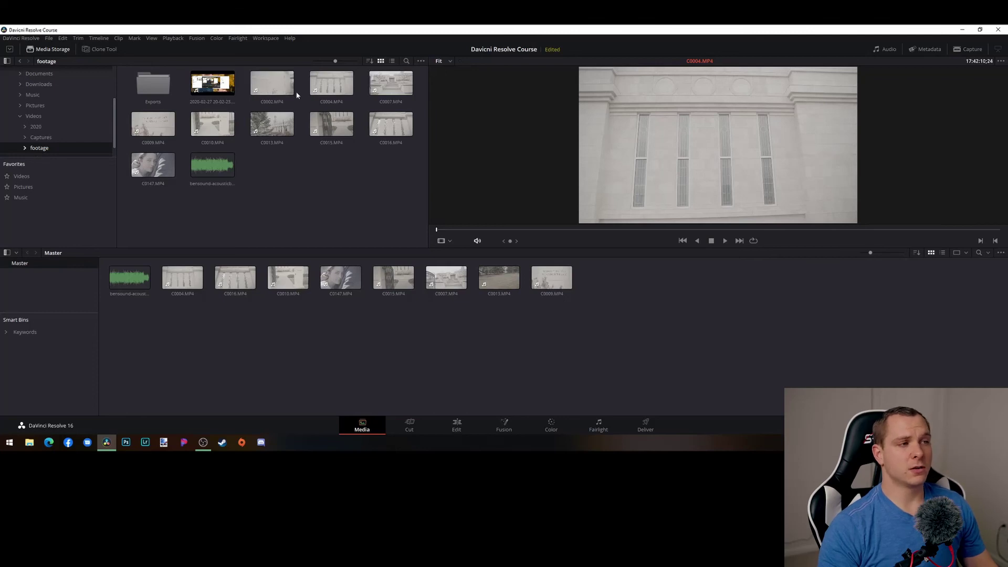
{"action": "left_click_drag", "start_coordinate": [272, 84], "coordinate": [642, 324]}
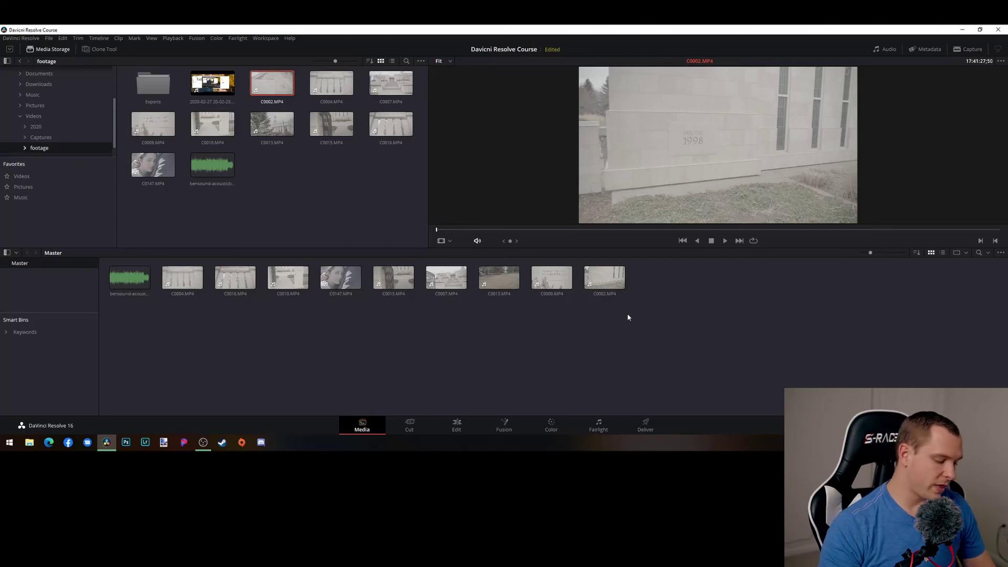
{"action": "key", "text": "ctrl+z"}
{"action": "left_click", "coordinate": [381, 215]}
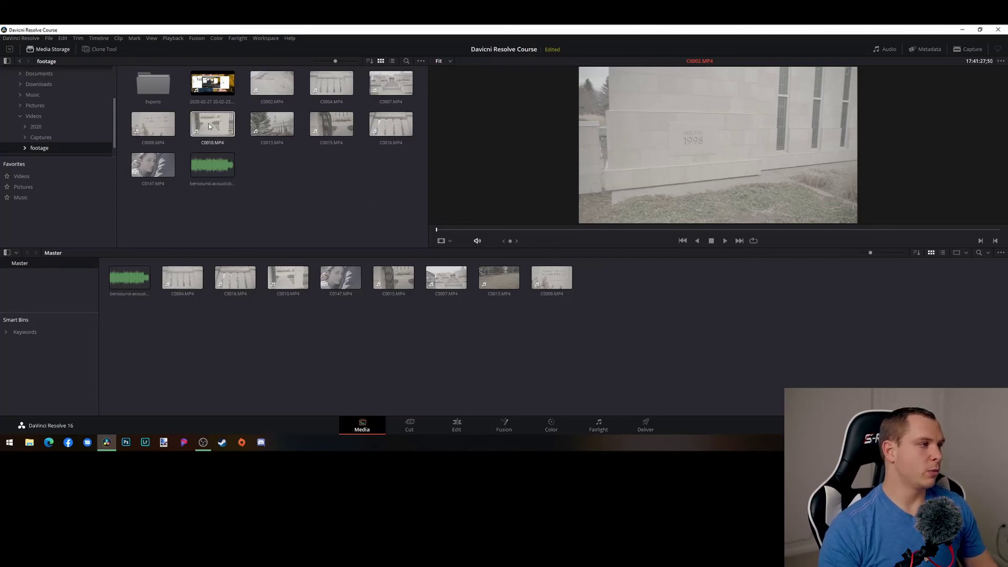
- Collapse the Videos, user, Users and 120GB SSD (D:) levels in the Media Storage drive list
{"action": "left_click", "coordinate": [21, 116]}
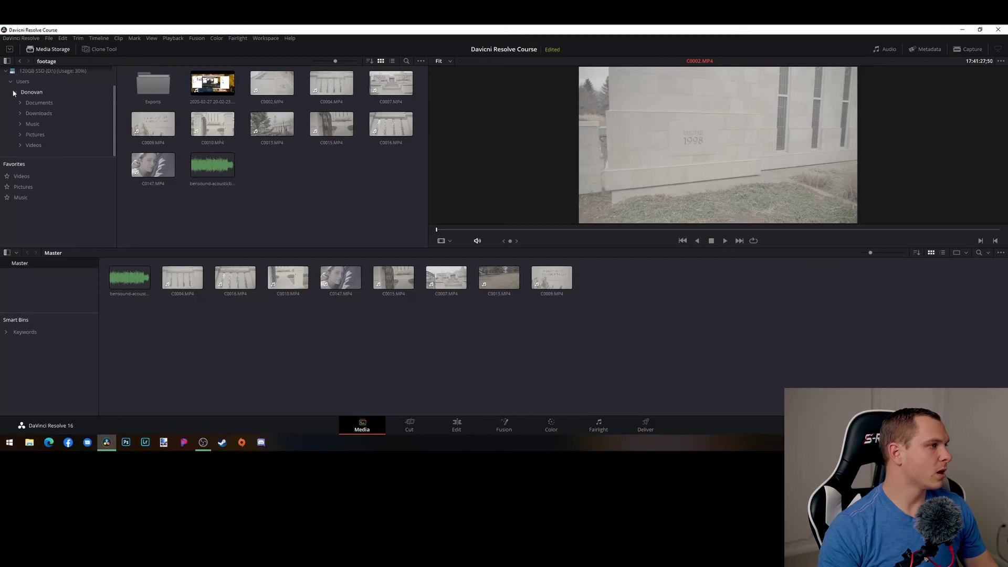
{"action": "left_click", "coordinate": [15, 91]}
{"action": "left_click", "coordinate": [10, 103]}
{"action": "left_click", "coordinate": [5, 92]}
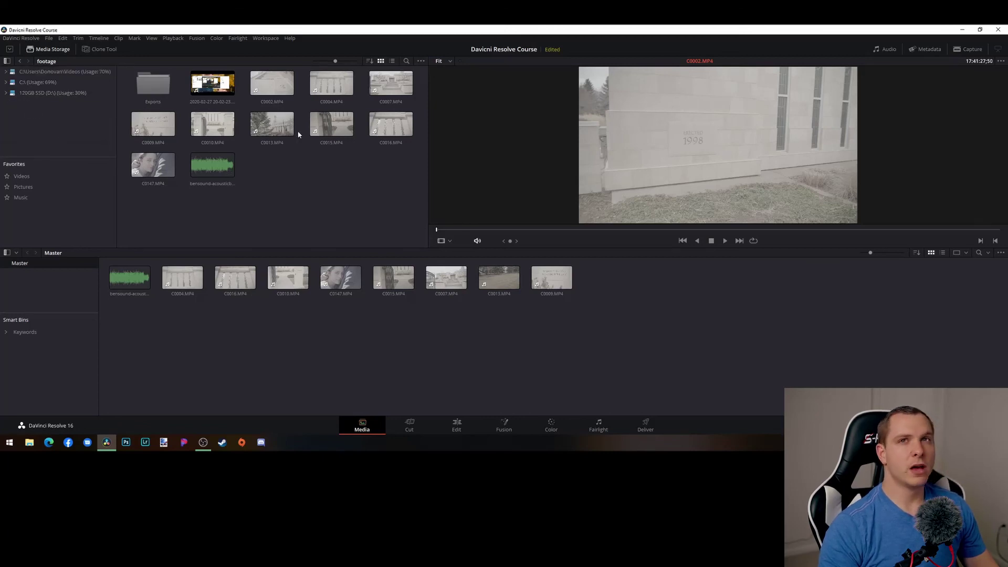
- Hide Media Storage, toggle Audio, Metadata and Capture on and off to examine the layout, and show Media Storage again
{"action": "left_click", "coordinate": [57, 49]}
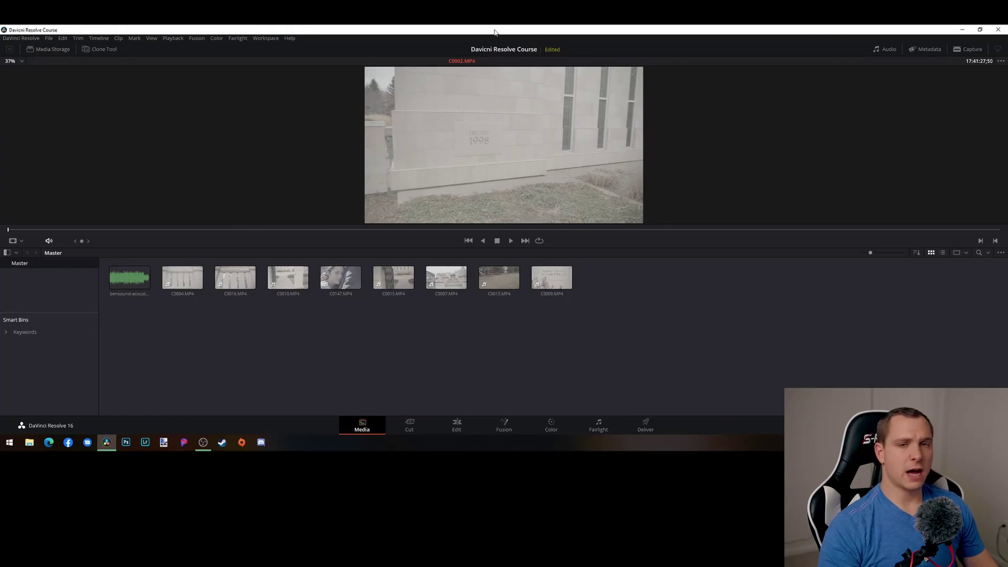
{"action": "left_click", "coordinate": [887, 49]}
{"action": "left_click", "coordinate": [886, 49]}
{"action": "left_click", "coordinate": [928, 49]}
{"action": "left_click", "coordinate": [930, 49]}
{"action": "left_click", "coordinate": [956, 50]}
{"action": "left_click", "coordinate": [956, 49]}
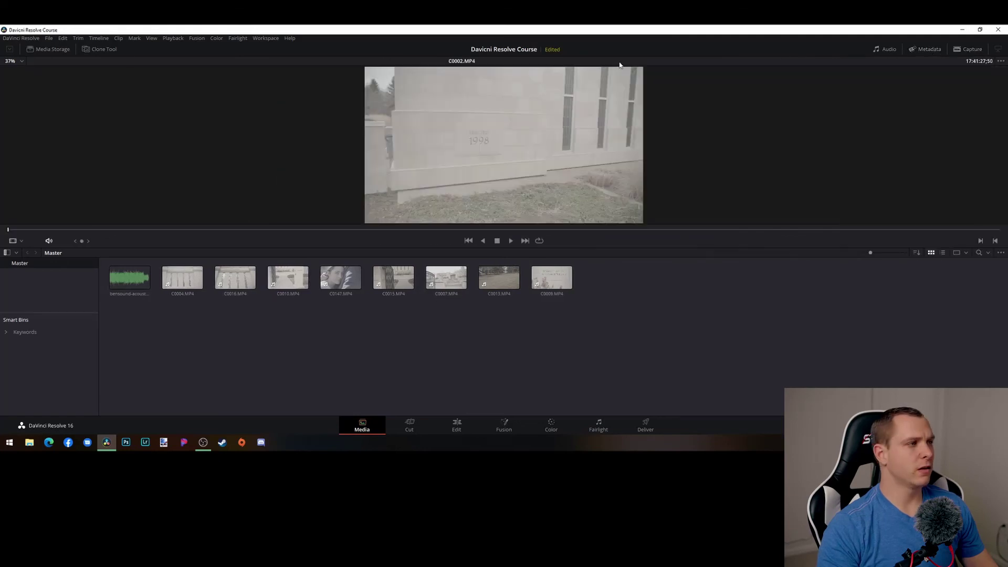
{"action": "left_click", "coordinate": [67, 50]}
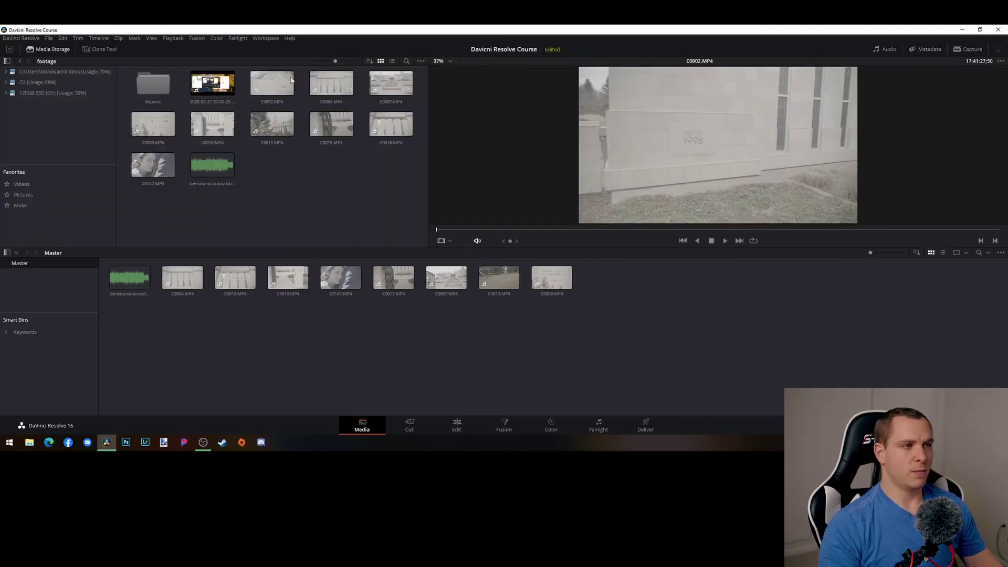